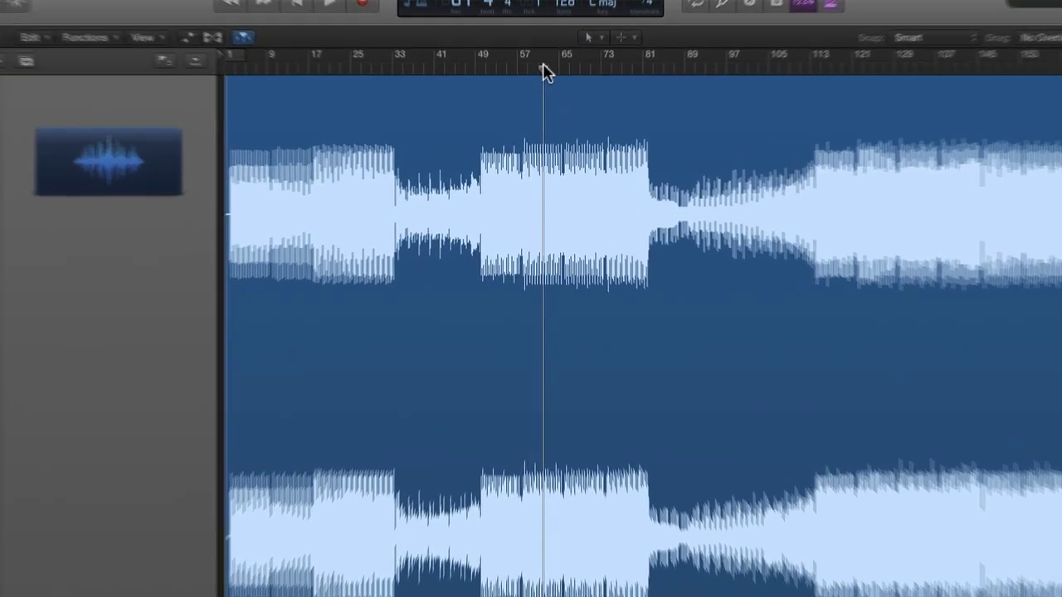
# - Set the MP3 bounce to 320 kbps stereo, then leave only PCM as the bounce destination
pyautogui.press('super+b')
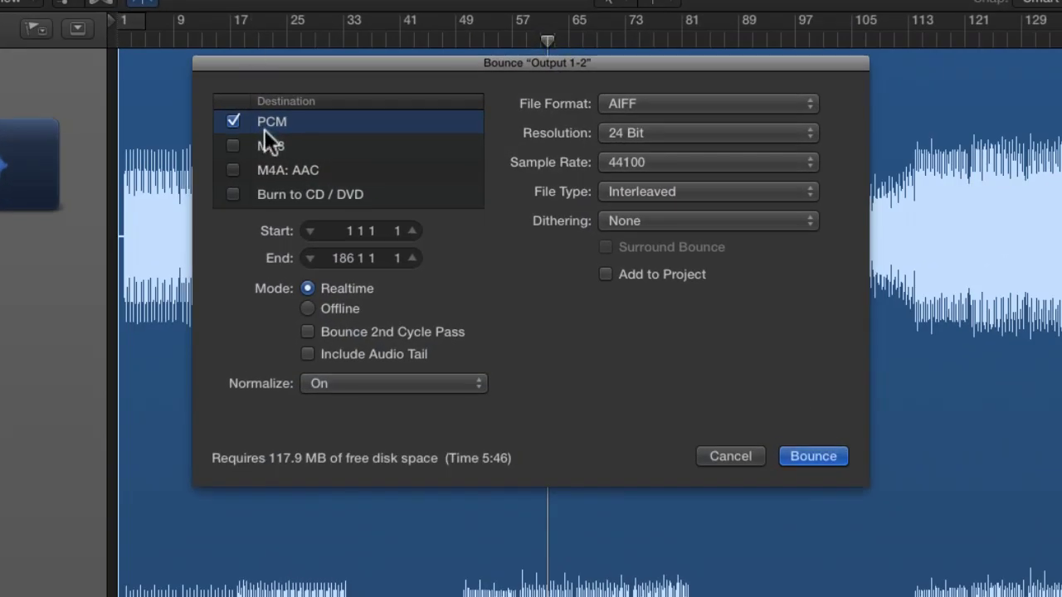
pyautogui.click(233, 145)
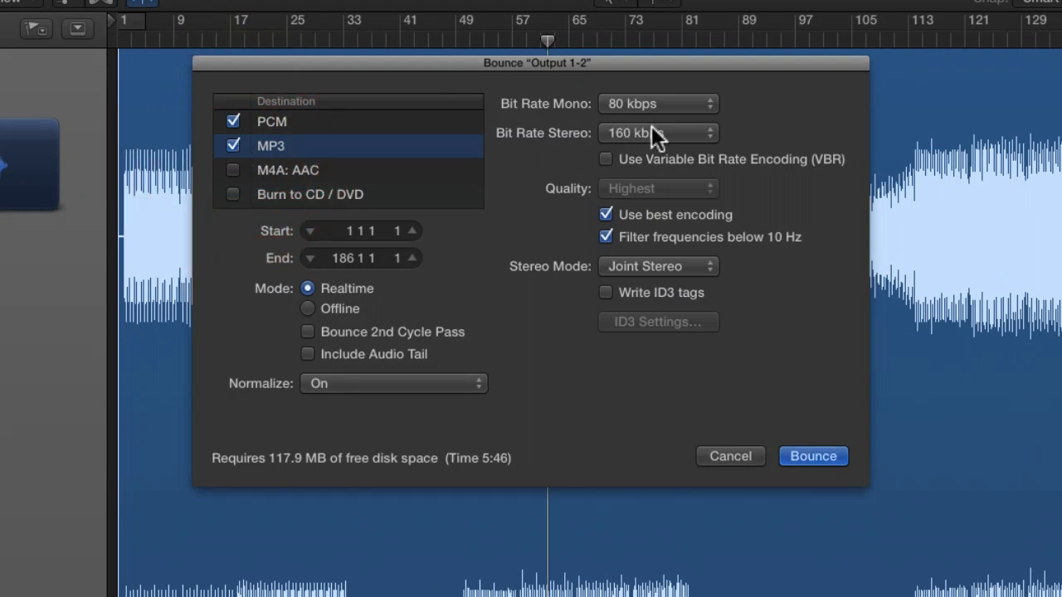
pyautogui.moveTo(651, 129); pyautogui.dragTo(651, 203)
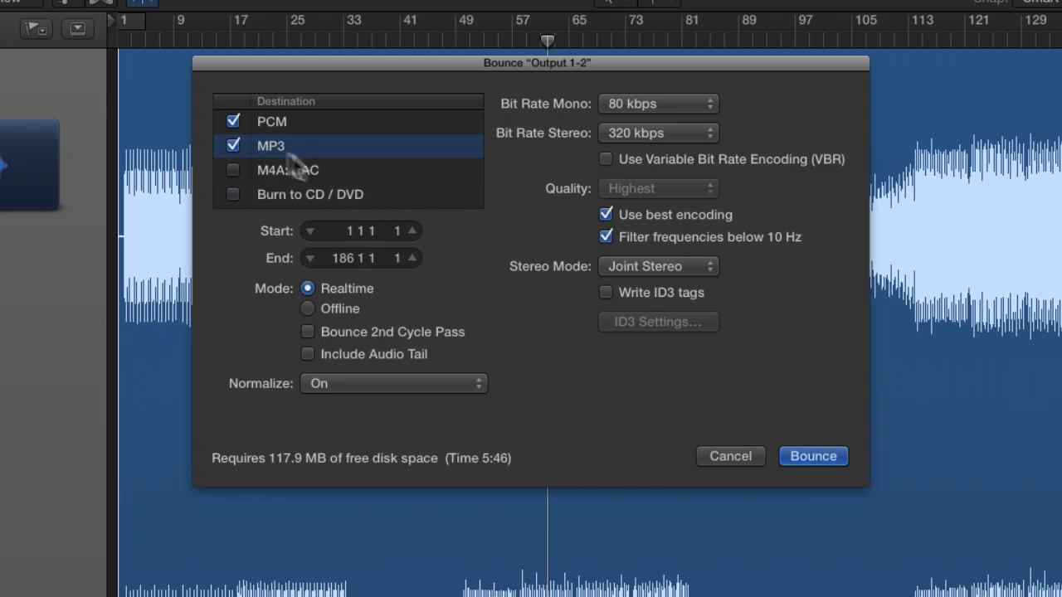
pyautogui.click(233, 147)
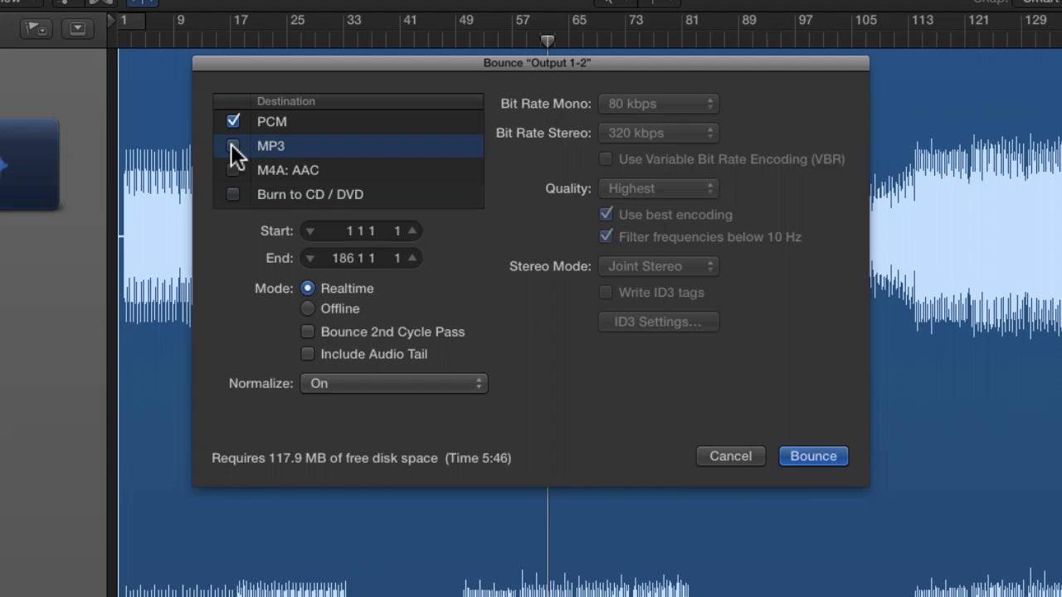
# - Set the PCM bounce to 16 Bit resolution with UV22HR dithering
pyautogui.click(290, 125)
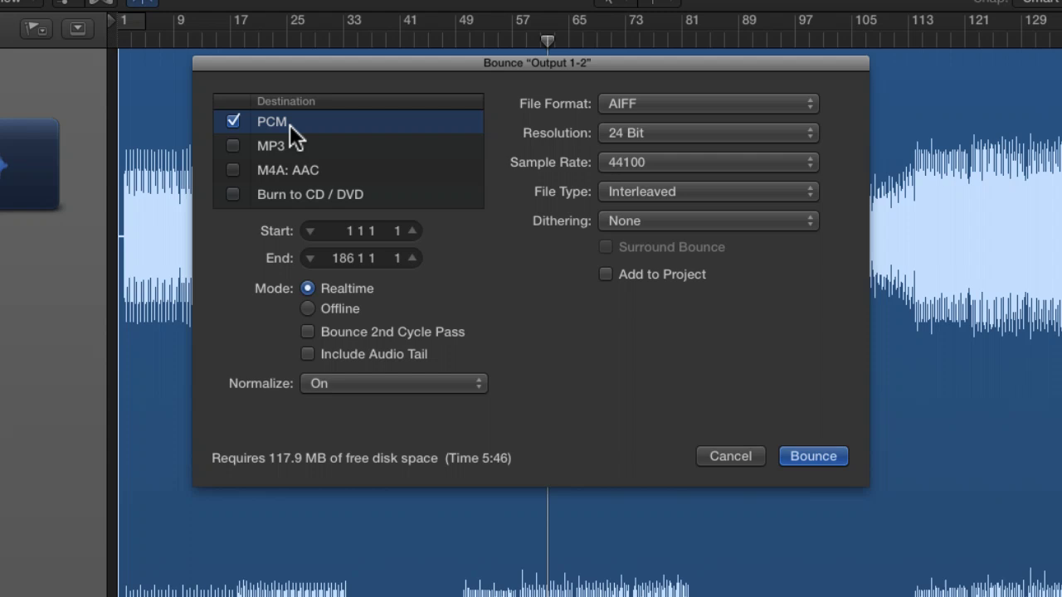
pyautogui.click(631, 134)
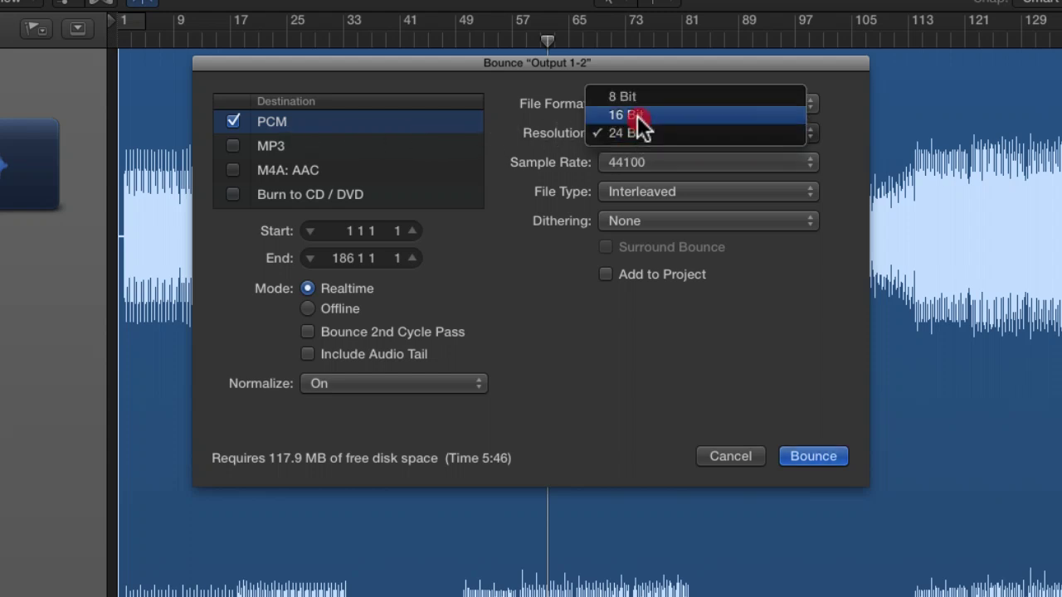
pyautogui.click(637, 115)
pyautogui.click(653, 233)
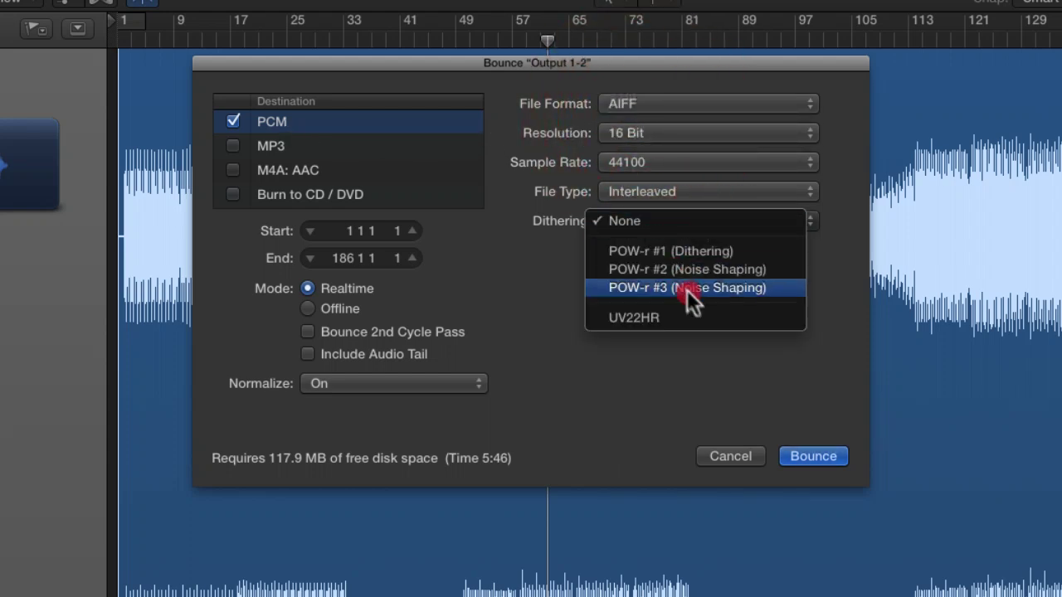
pyautogui.click(710, 313)
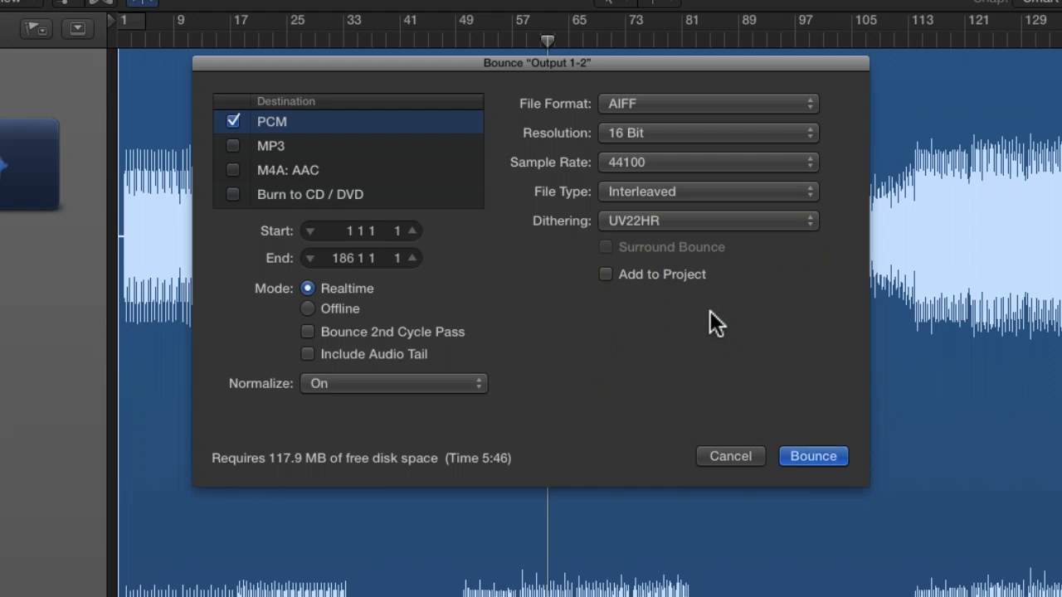
# - Switch the bounce to Offline mode with Normalize turned Off
pyautogui.click(380, 387)
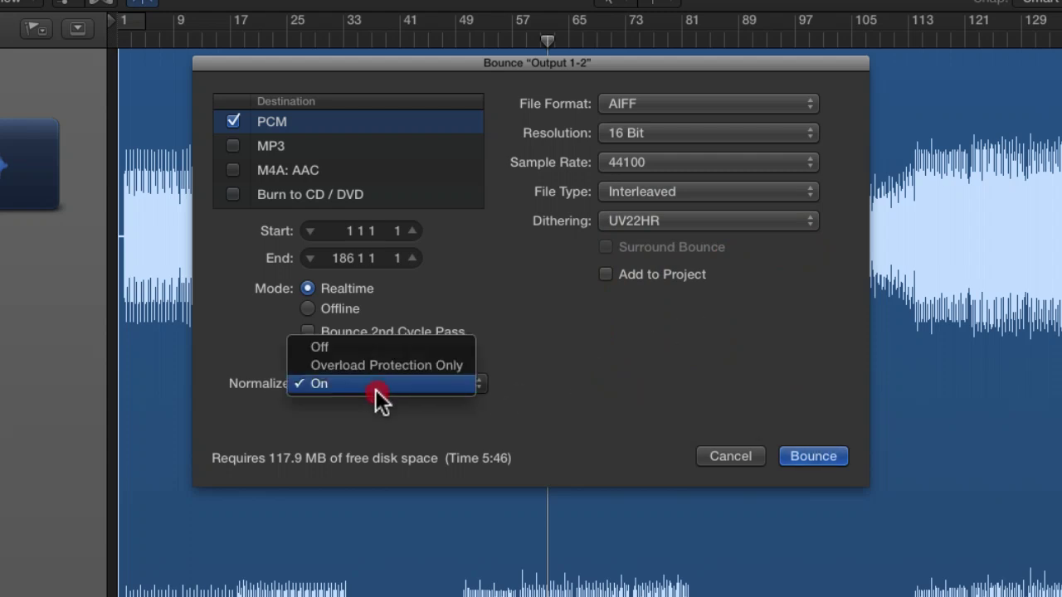
pyautogui.click(405, 347)
pyautogui.click(392, 385)
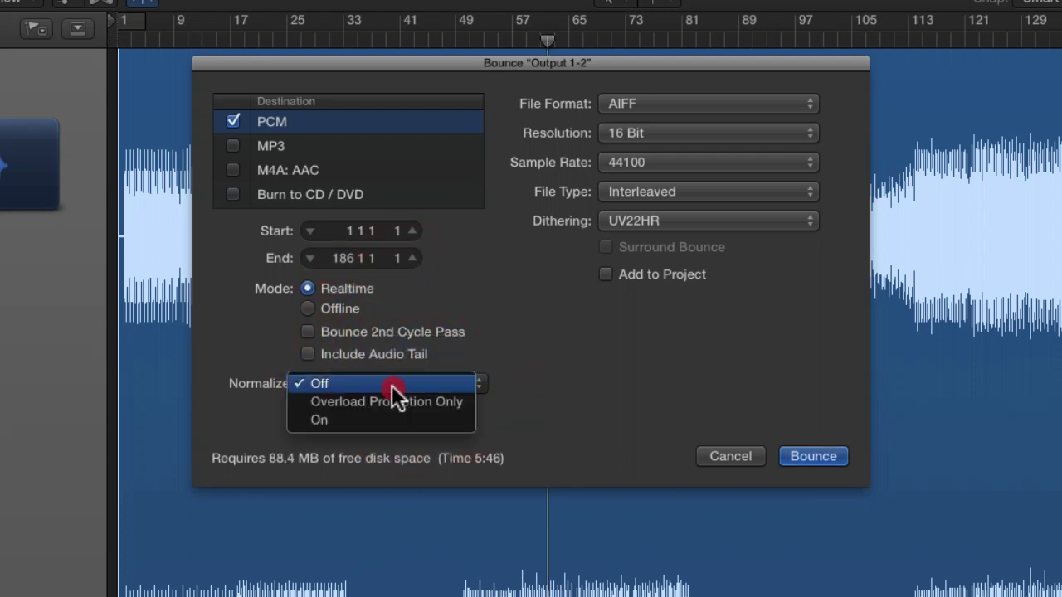
pyautogui.click(431, 405)
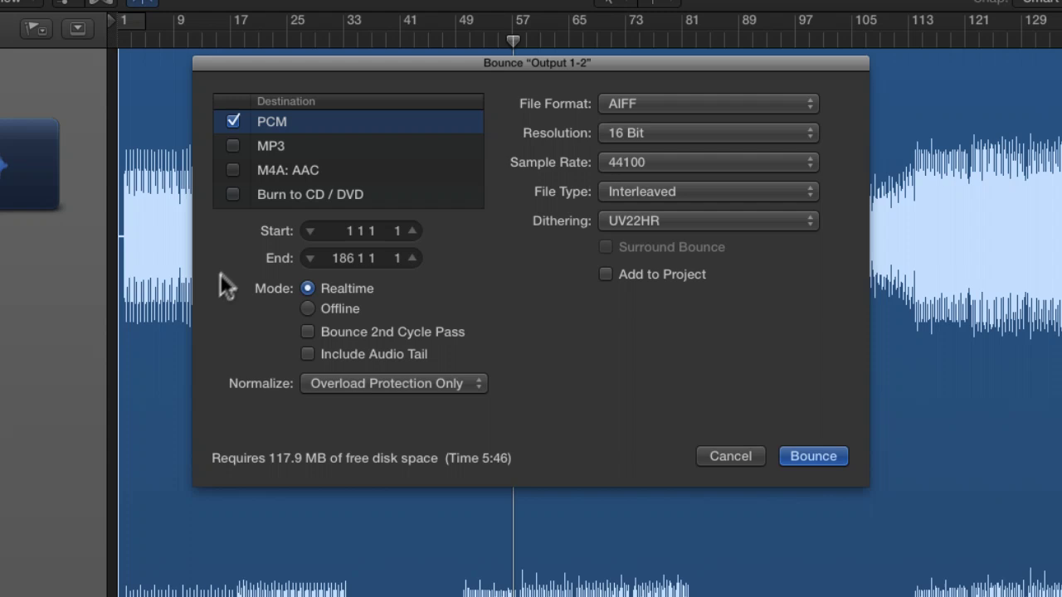
pyautogui.click(308, 307)
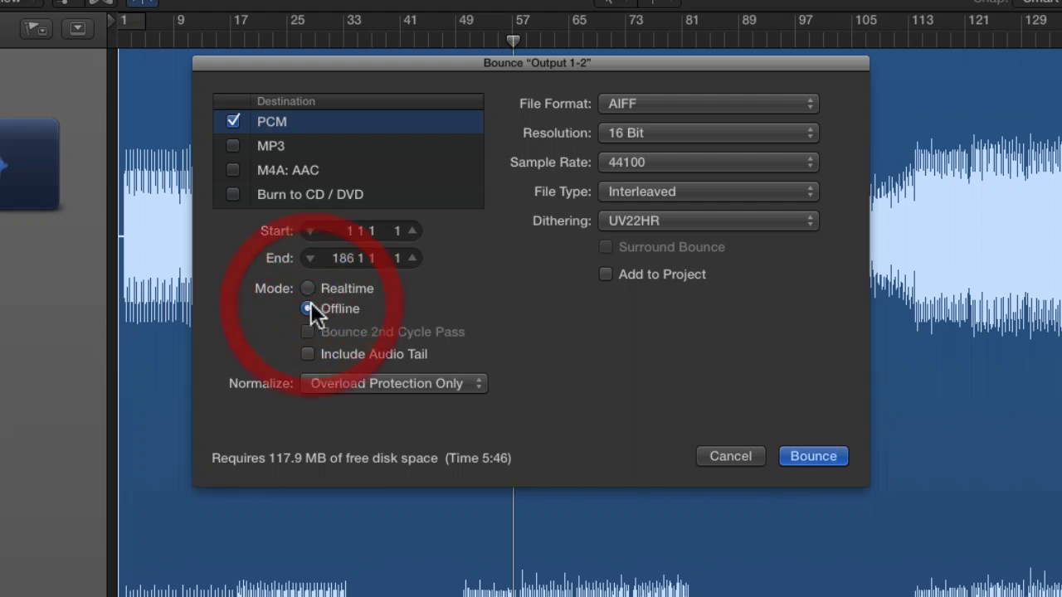
pyautogui.click(469, 390)
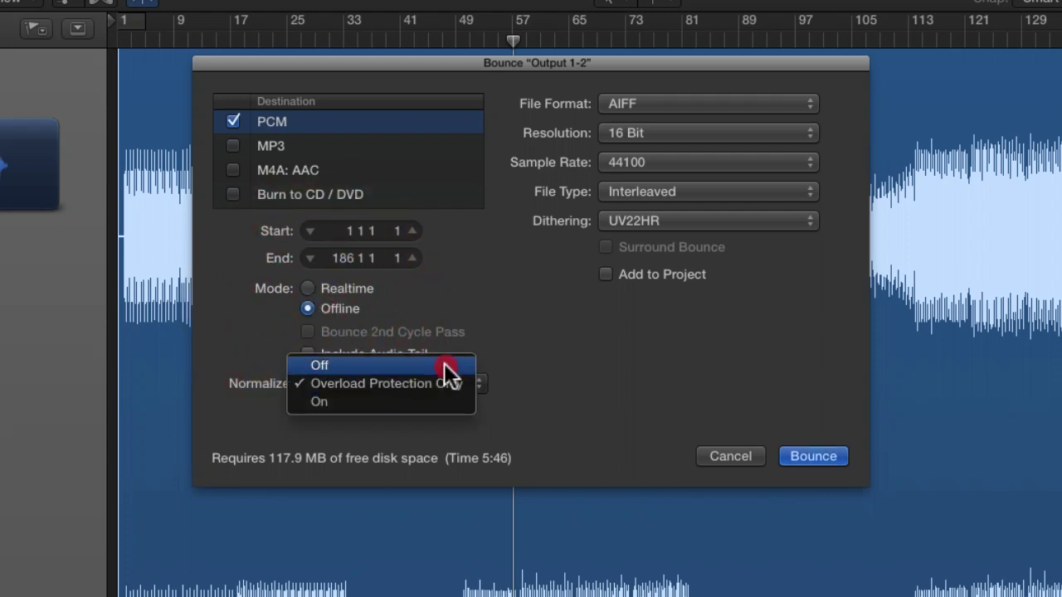
pyautogui.click(444, 365)
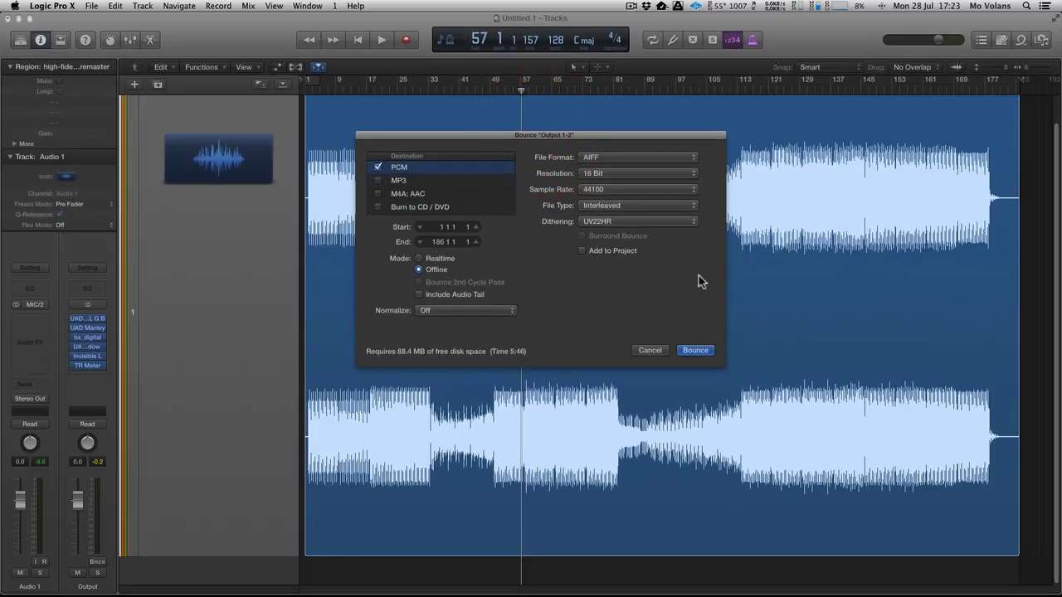
# - Save the Output 1-2 bounce to the Desktop and start the offline bounce
pyautogui.click(696, 350)
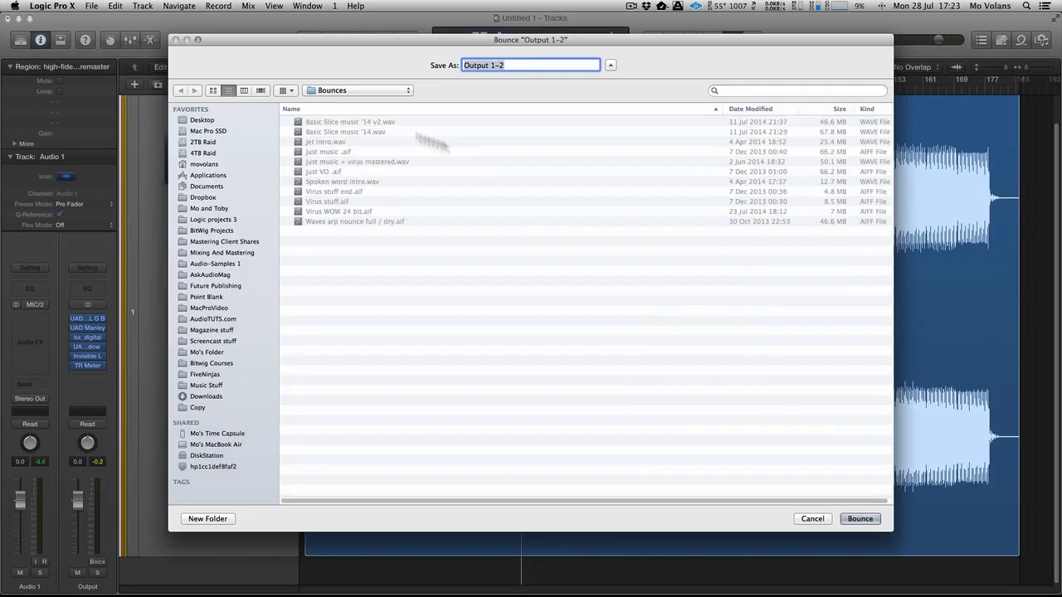
pyautogui.click(199, 122)
pyautogui.click(610, 64)
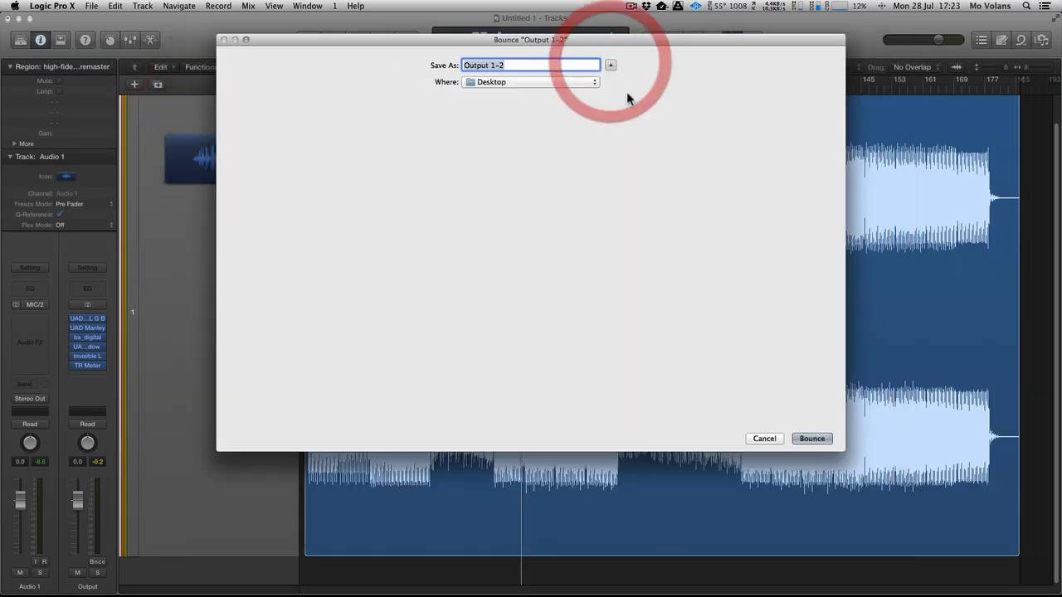
pyautogui.moveTo(593, 34); pyautogui.dragTo(608, 225)
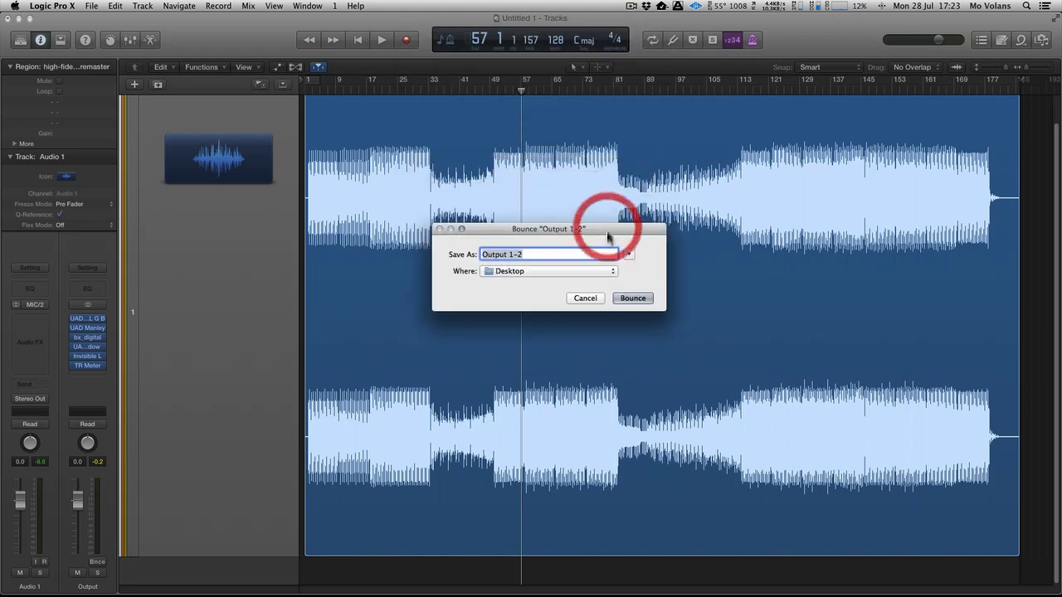
pyautogui.click(634, 299)
pyautogui.moveTo(580, 154); pyautogui.dragTo(606, 270)
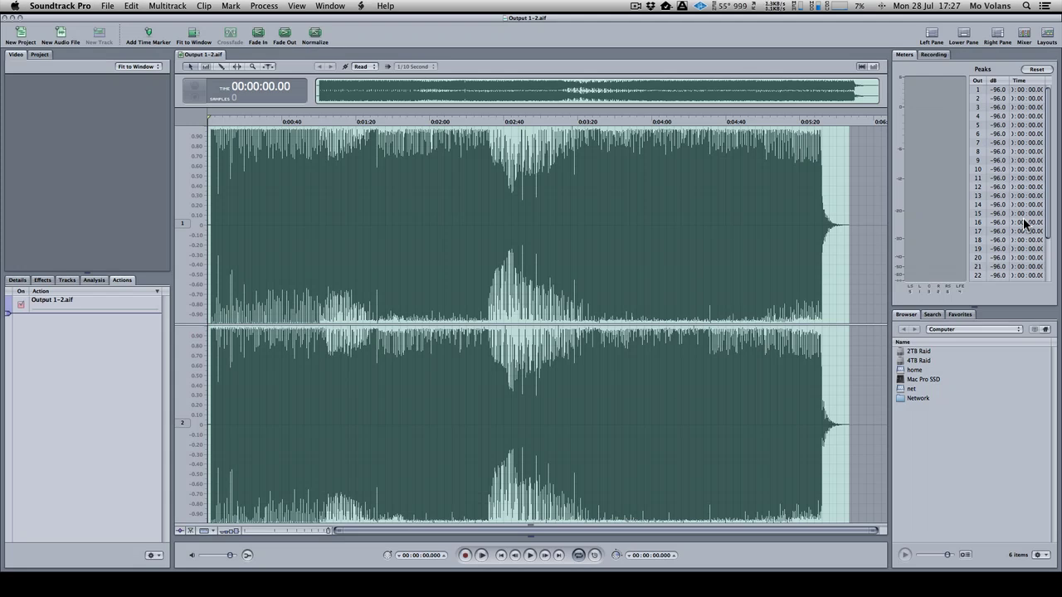
# - Cut the leading silence and the remaining lead-in before the first hit
pyautogui.moveTo(249, 307); pyautogui.dragTo(160, 307)
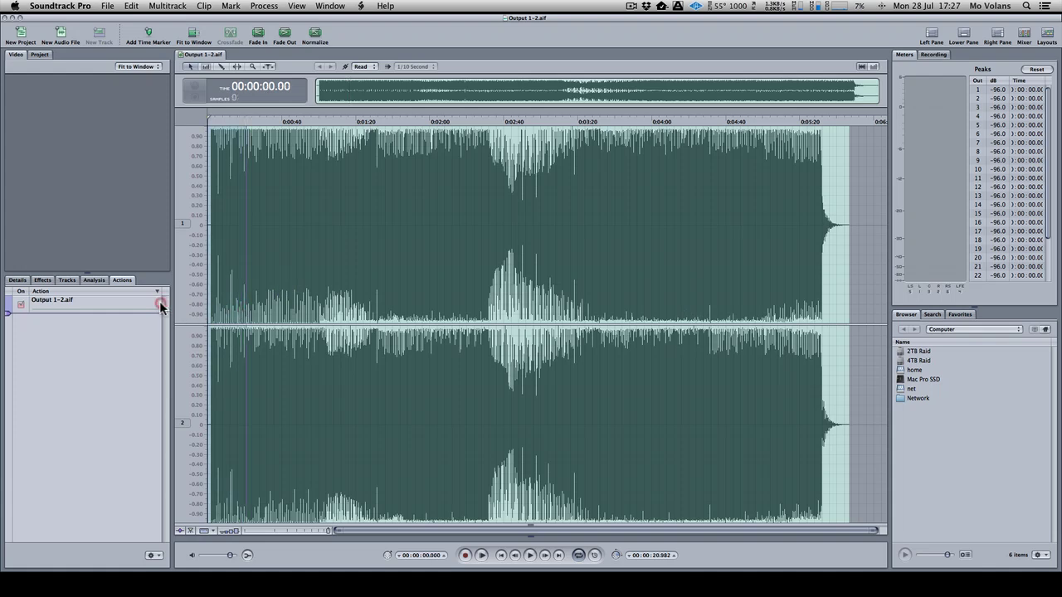
pyautogui.press('alt+super+z')
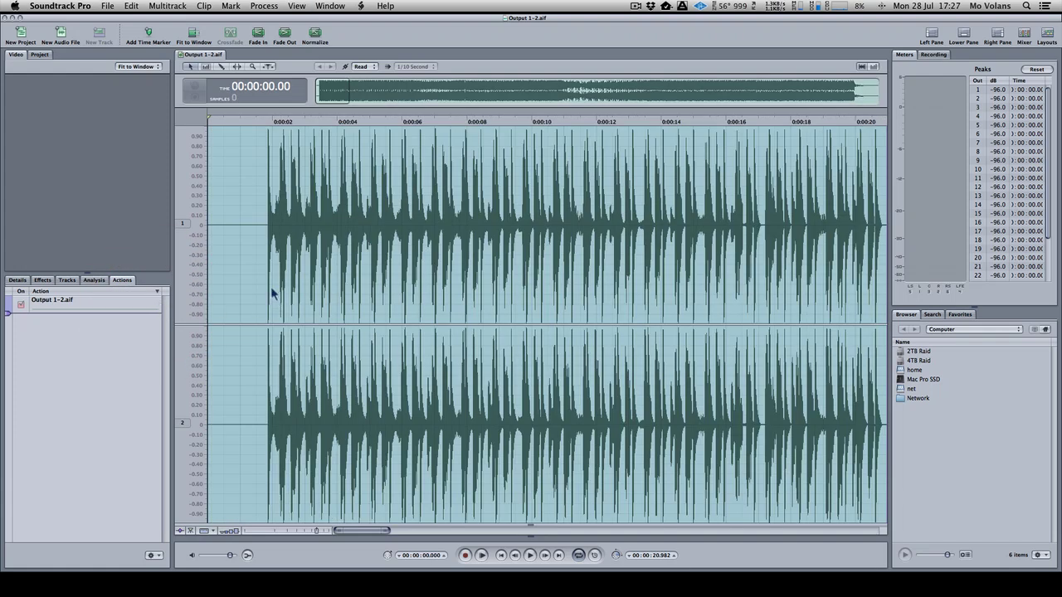
pyautogui.moveTo(266, 286); pyautogui.dragTo(141, 249)
pyautogui.press('super+x')
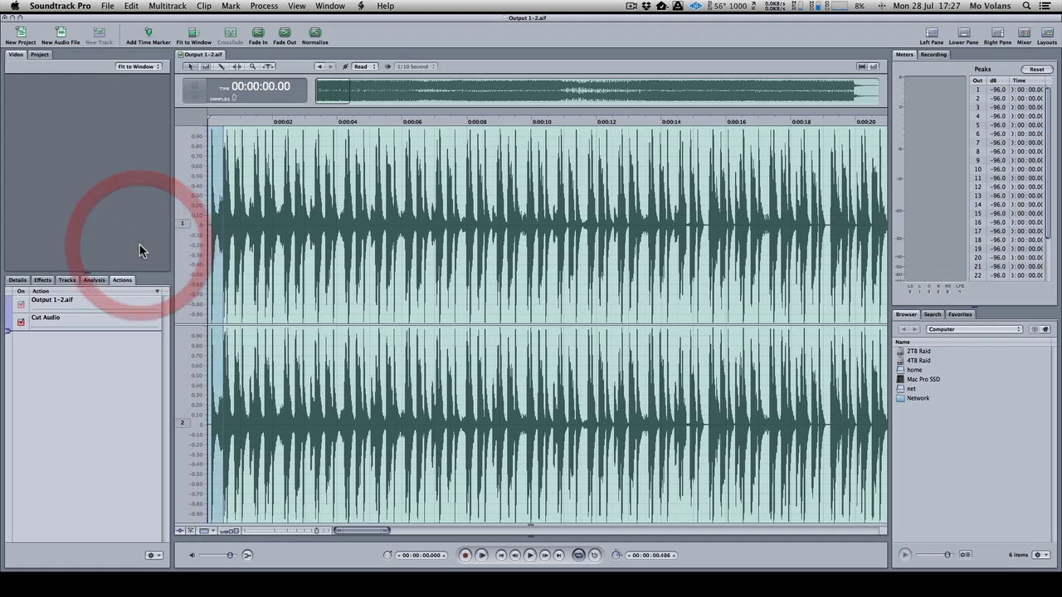
pyautogui.press('alt+super+z')
pyautogui.click(323, 240)
pyautogui.moveTo(370, 244); pyautogui.dragTo(1, 230)
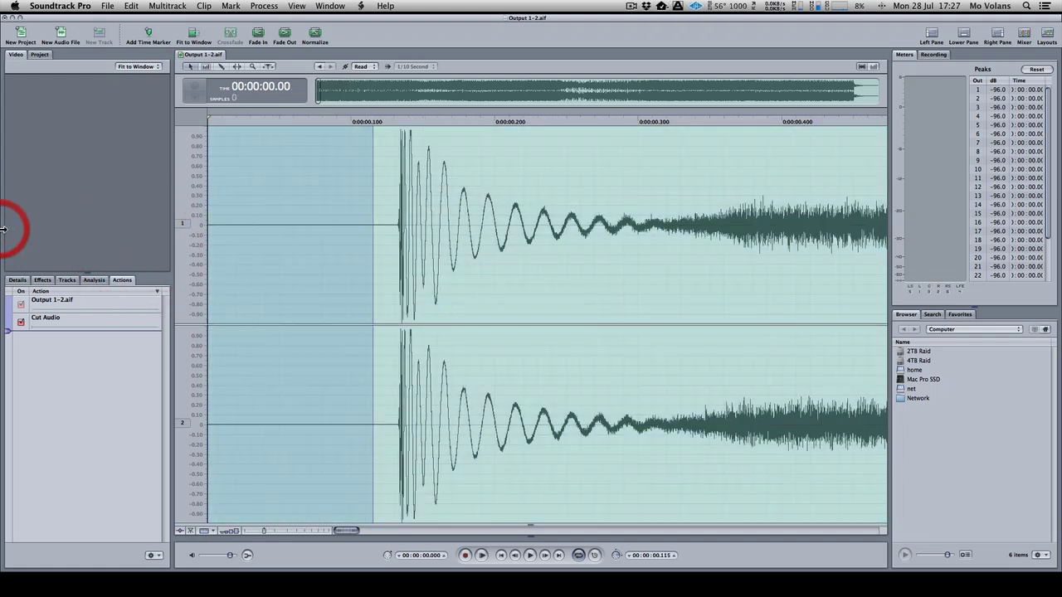
pyautogui.press('super+x')
# - Apply a fade-in to the first 0.014 seconds of the audio
pyautogui.moveTo(227, 232); pyautogui.dragTo(137, 221)
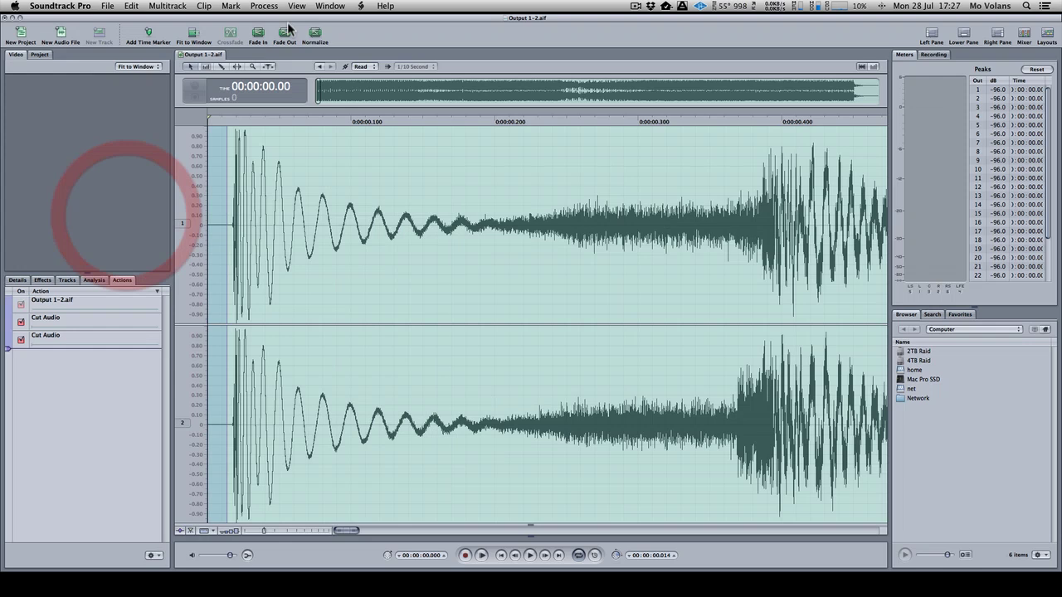
pyautogui.click(258, 35)
pyautogui.press('super+a')
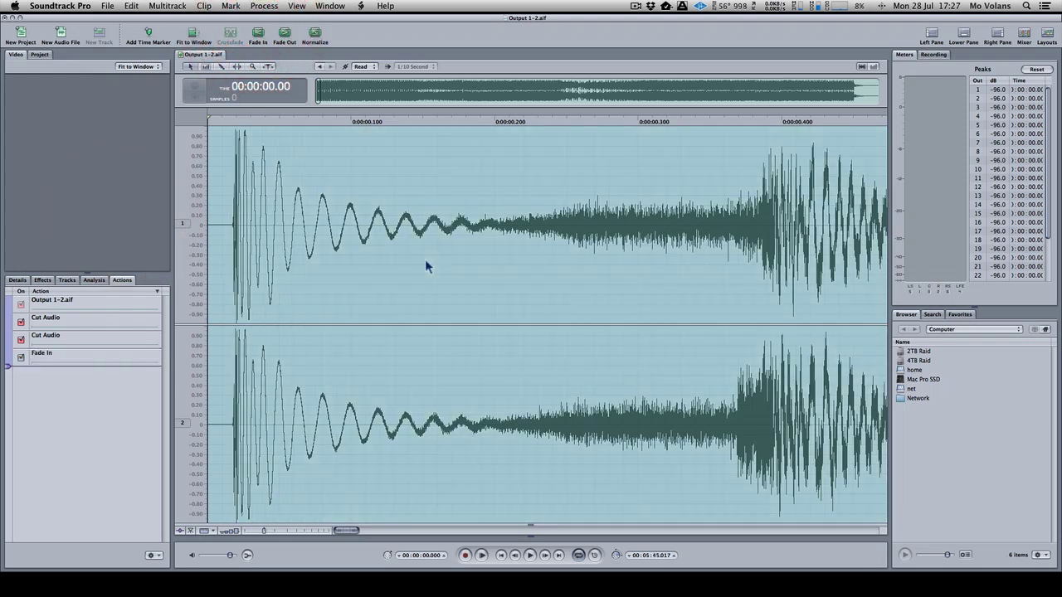
pyautogui.press('super+equal')
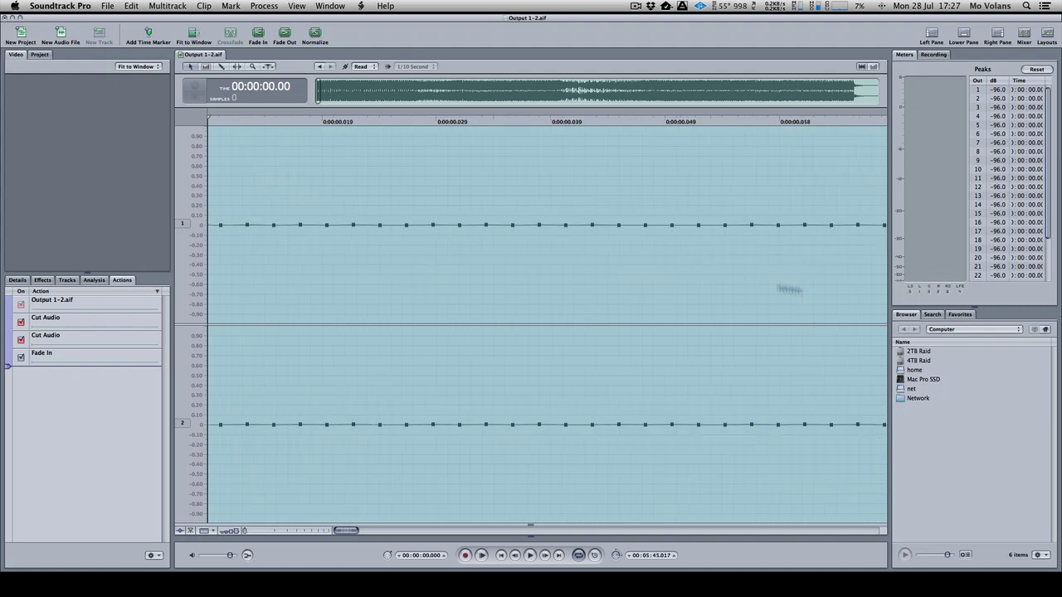
# - Audition the ending and fade out from about 5:36.9 to the file end
pyautogui.press('super+minus')
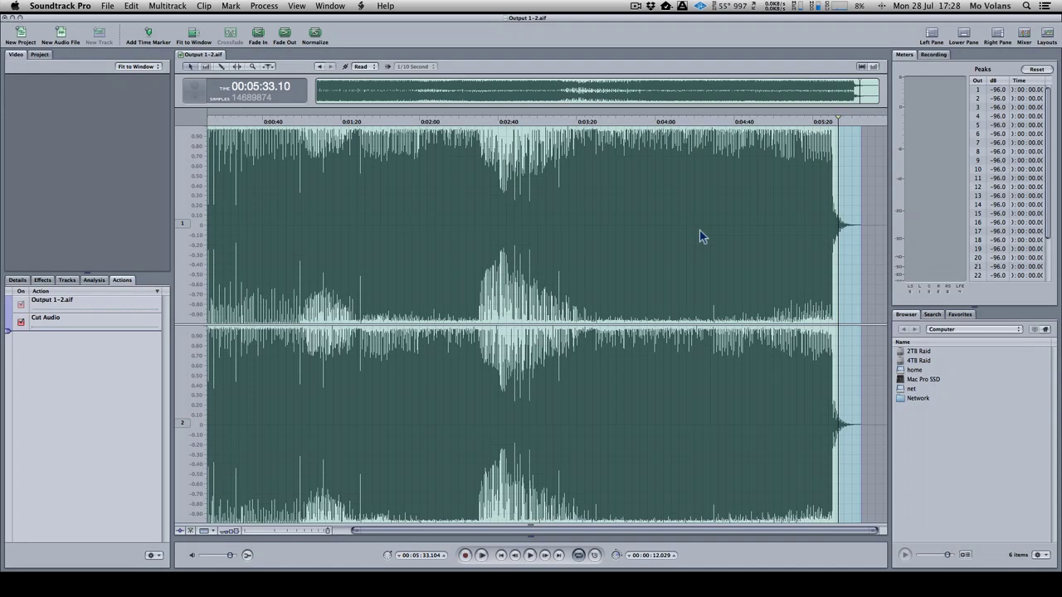
pyautogui.press('super+equal')
pyautogui.click(372, 244)
pyautogui.press('space')
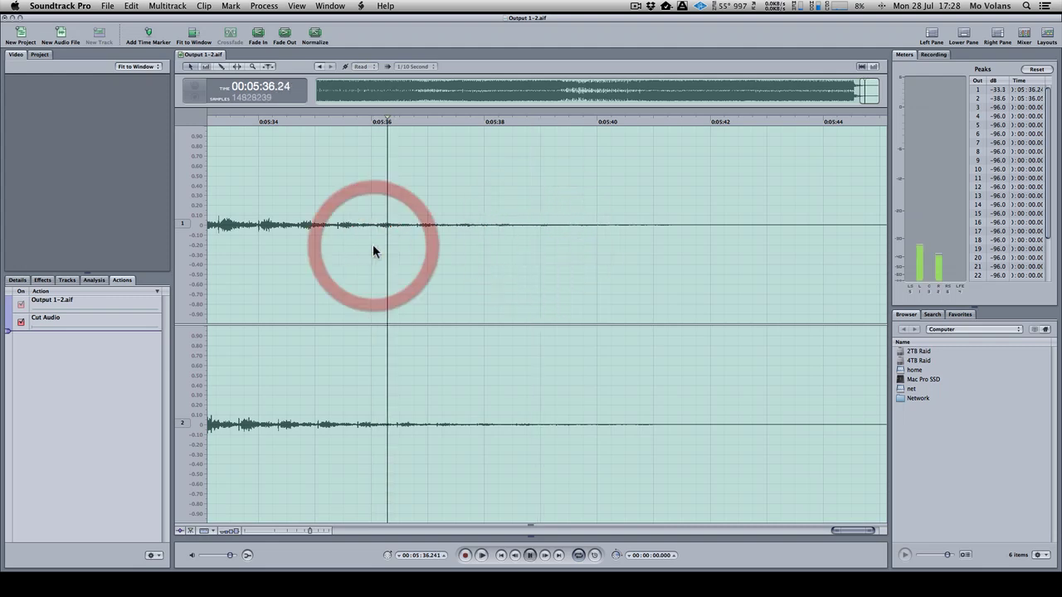
pyautogui.press('space')
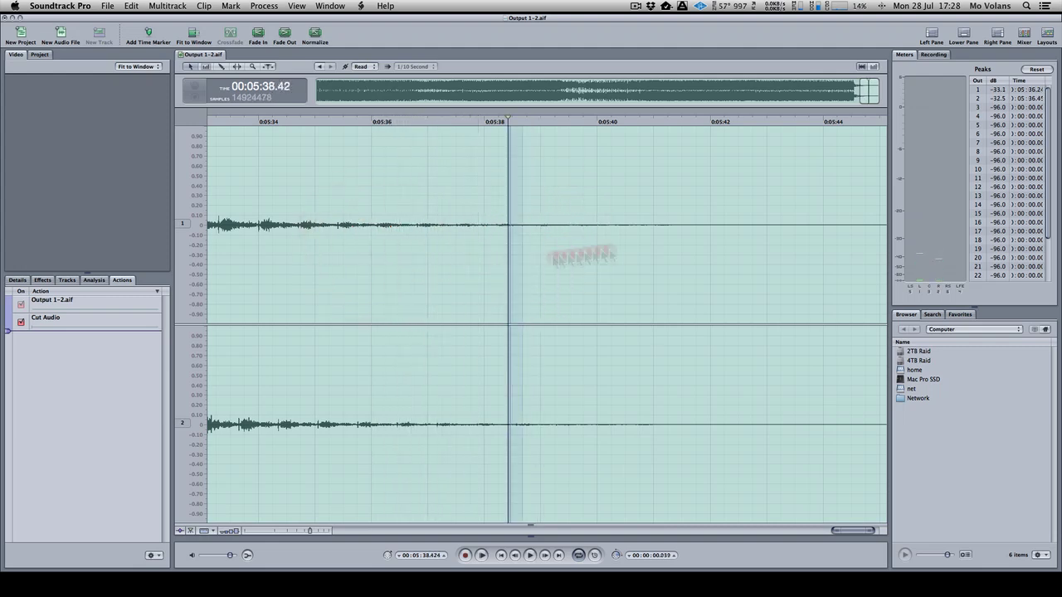
pyautogui.hotkey('shift', 'End')
pyautogui.click(285, 36)
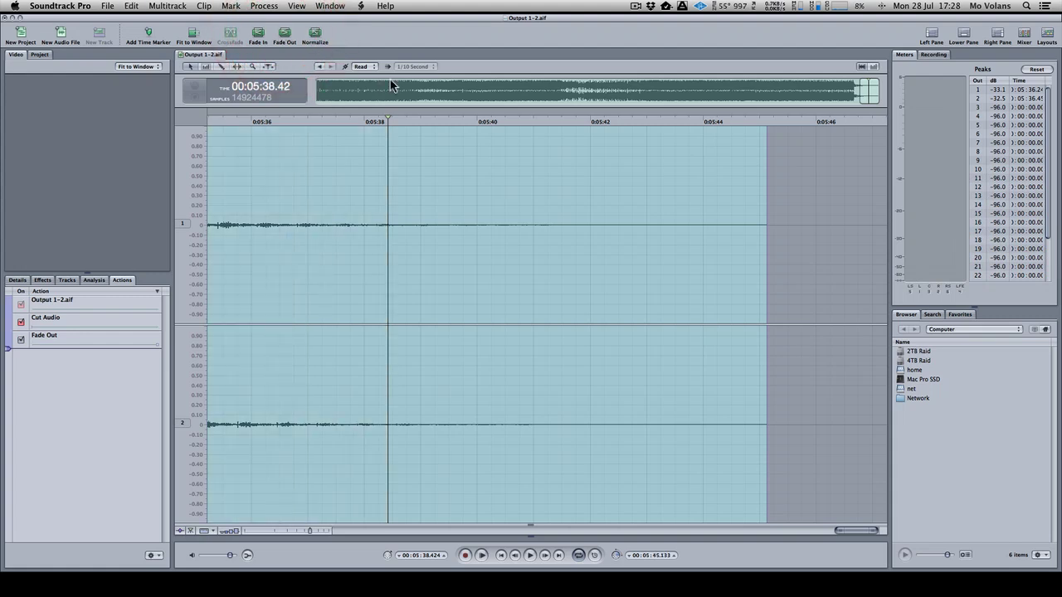
# - Fit the whole waveform, fade out the final few seconds, and play back the result
pyautogui.press('super+alt+Left')
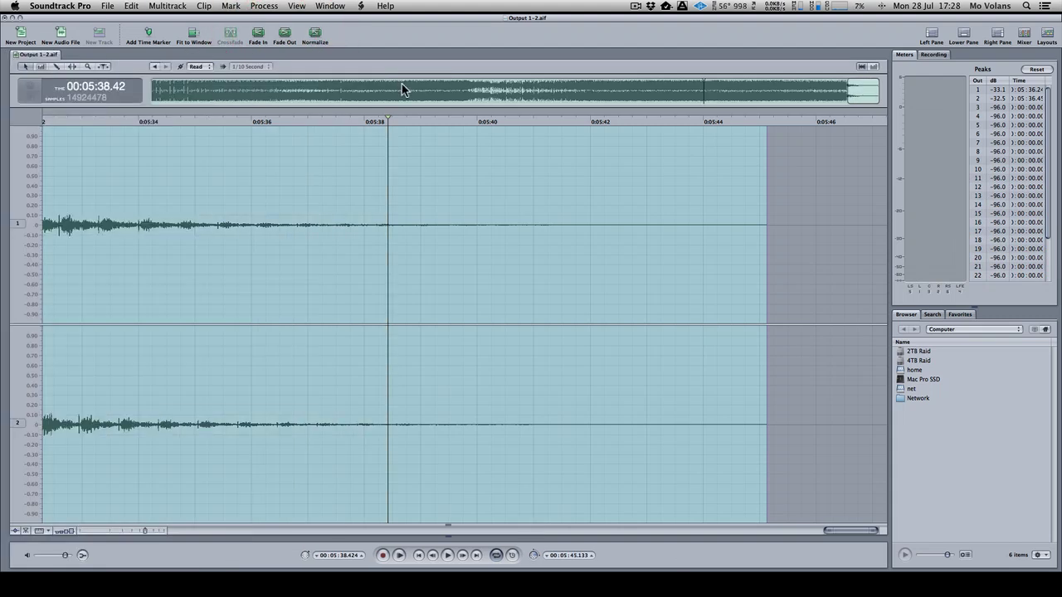
pyautogui.hotkey('shift', 'z')
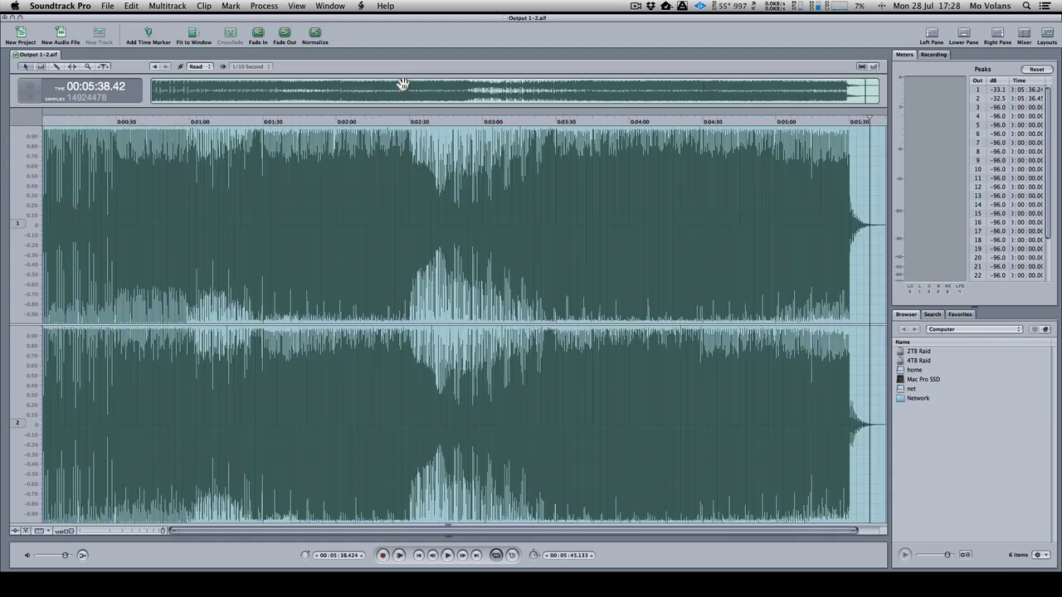
pyautogui.click(536, 249)
pyautogui.click(863, 229)
pyautogui.press('space')
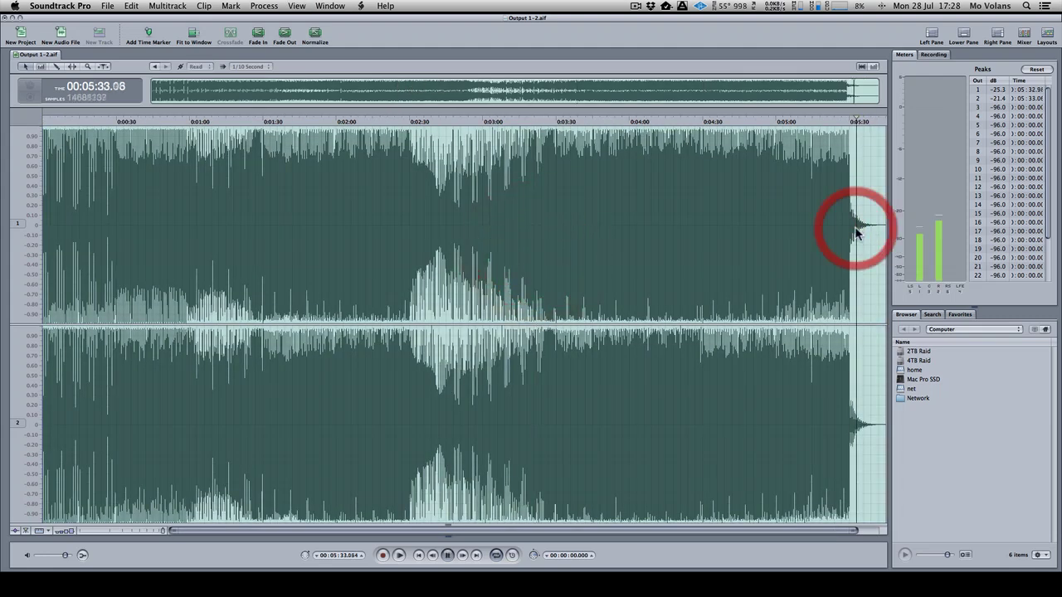
pyautogui.click(869, 231)
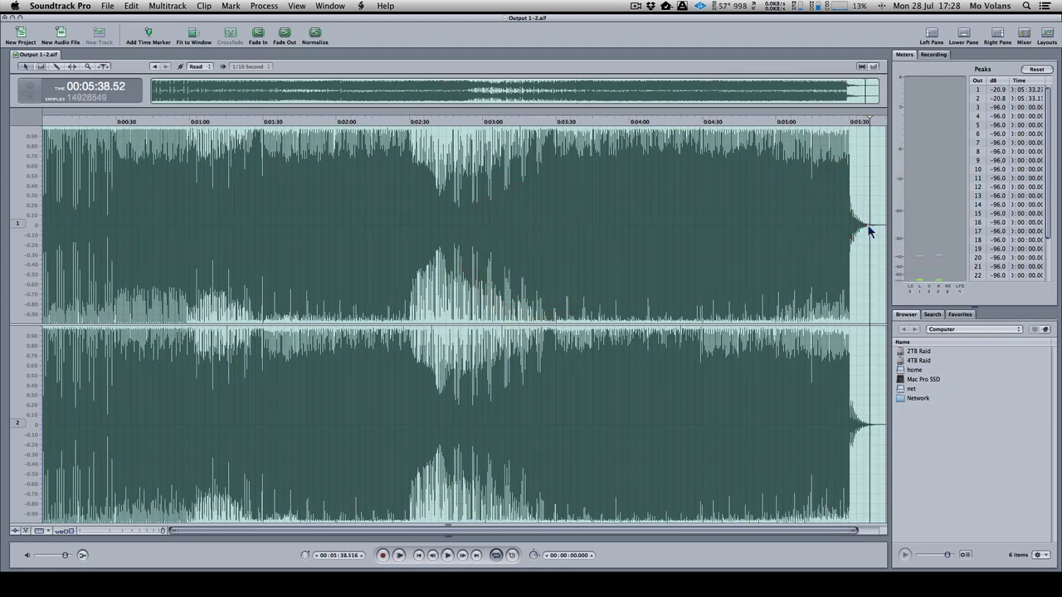
pyautogui.click(884, 229)
pyautogui.press('super+7')
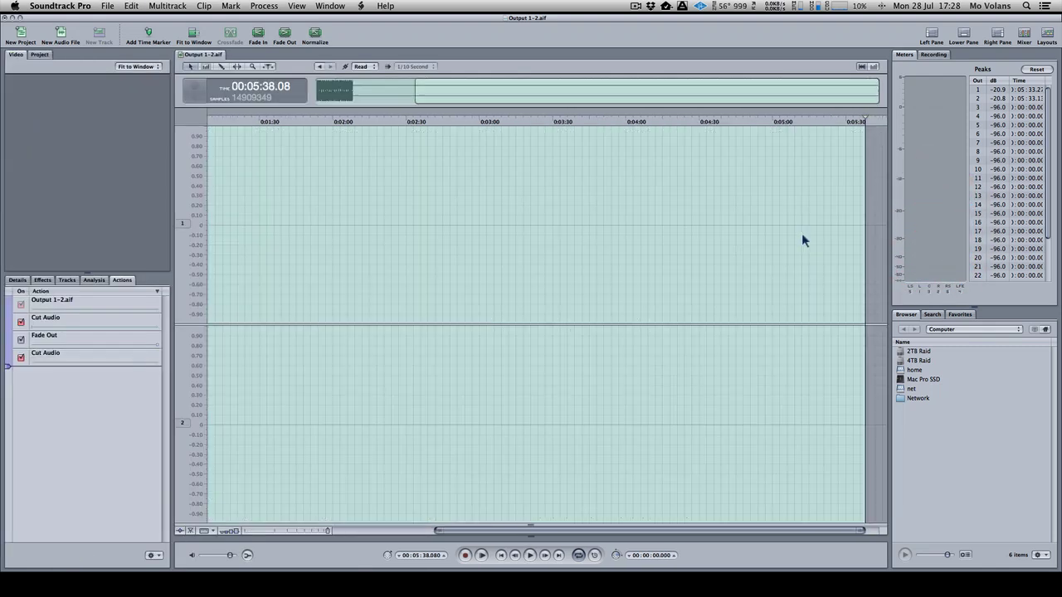
pyautogui.moveTo(850, 233); pyautogui.dragTo(877, 228)
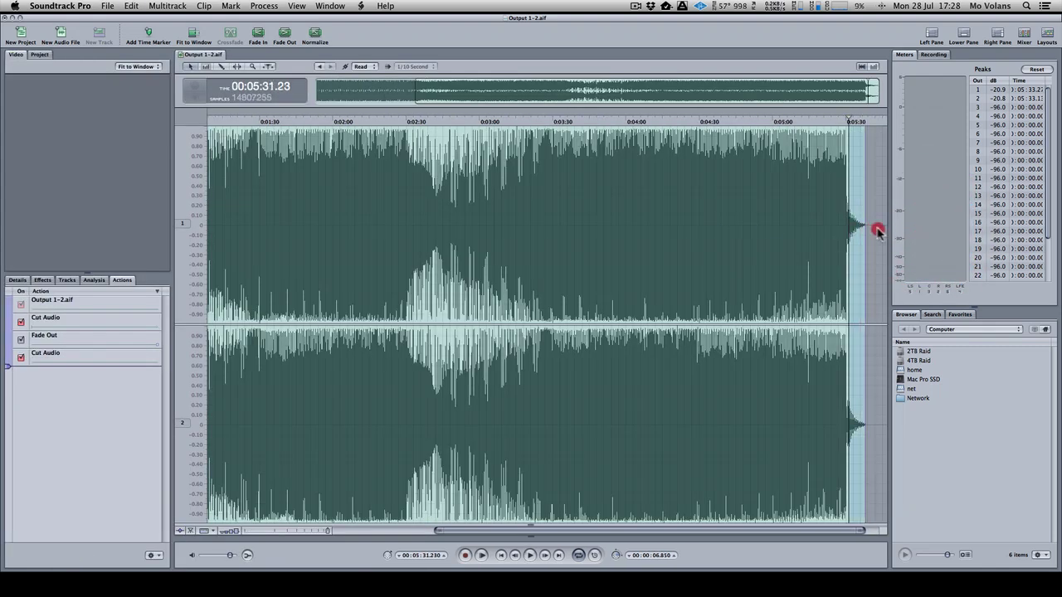
pyautogui.click(289, 38)
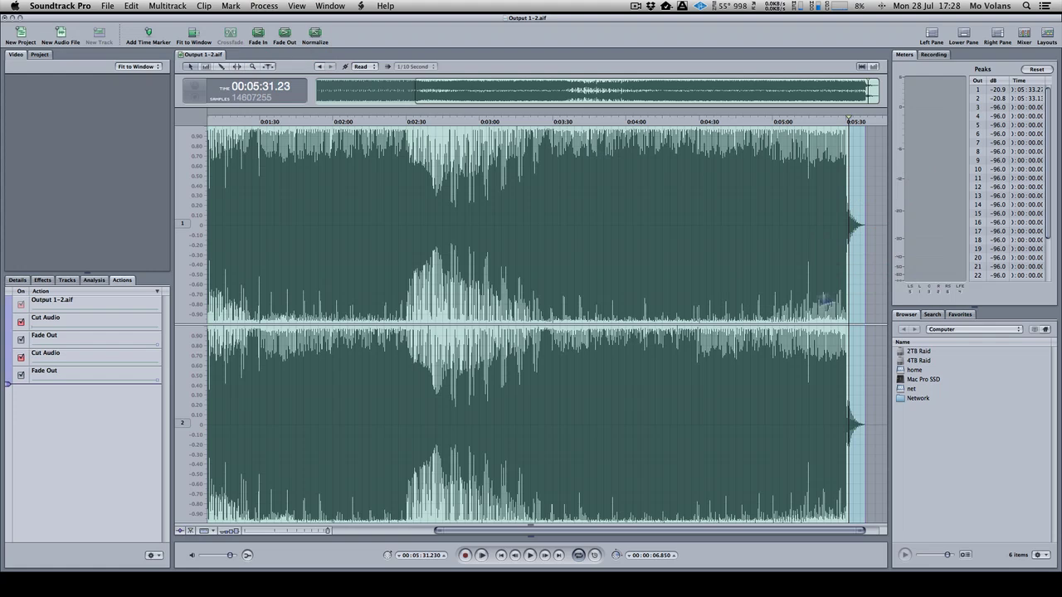
pyautogui.press('space')
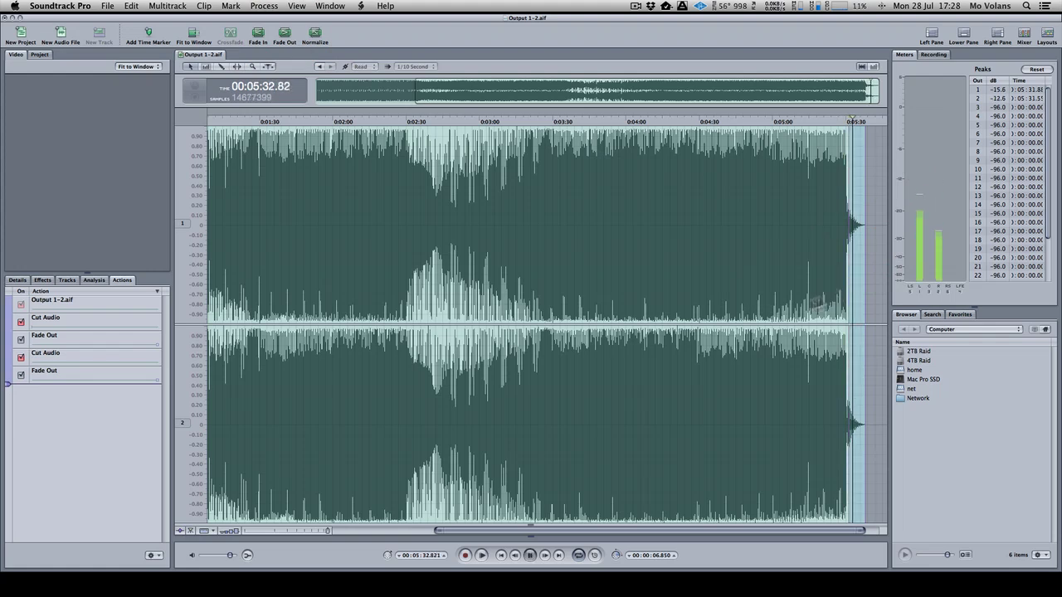
pyautogui.click(654, 319)
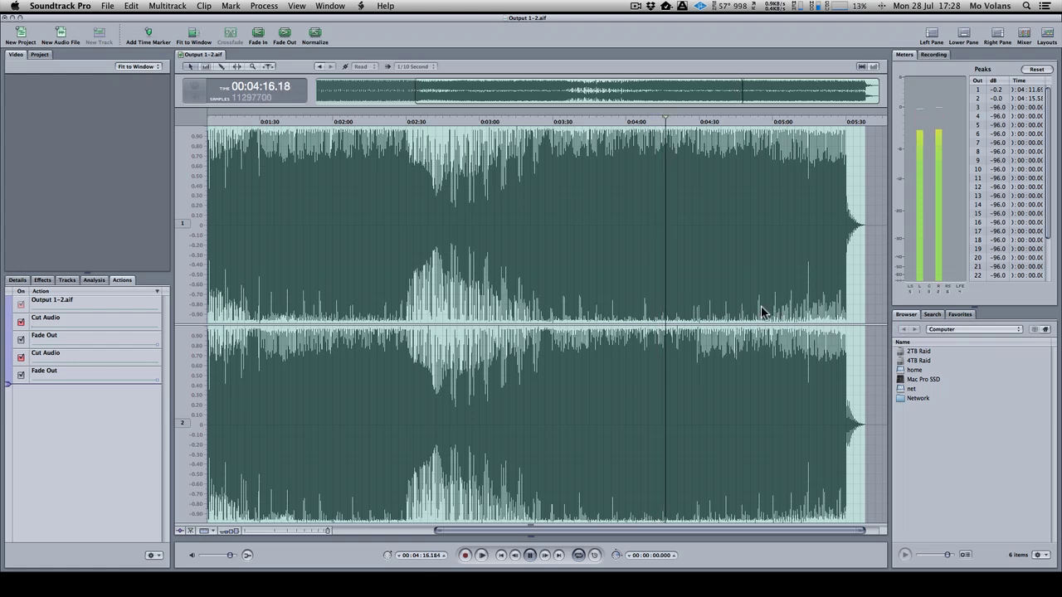
pyautogui.press('space')
pyautogui.click(327, 304)
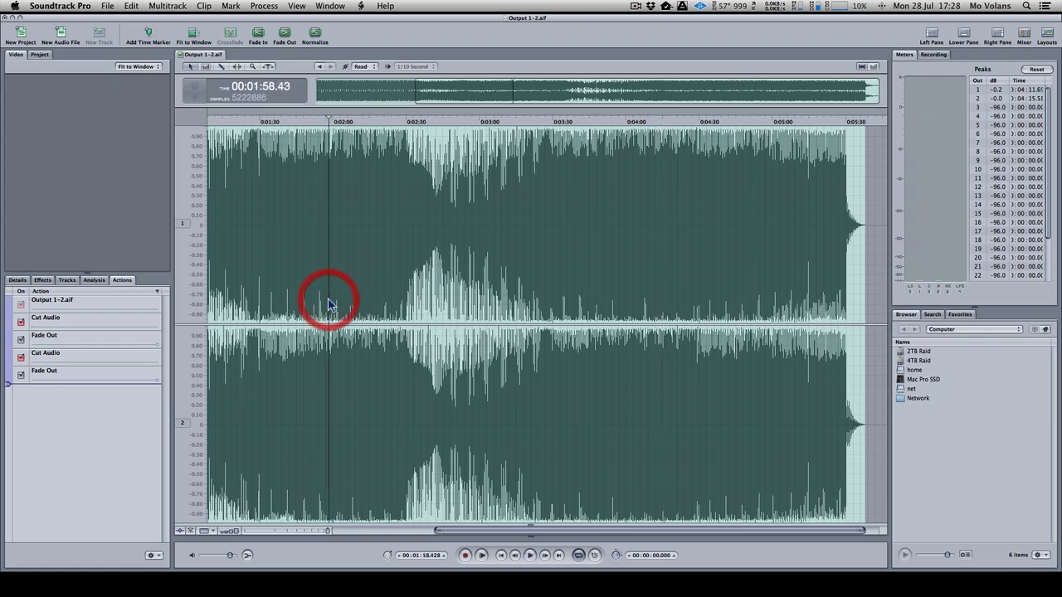
pyautogui.press('space')
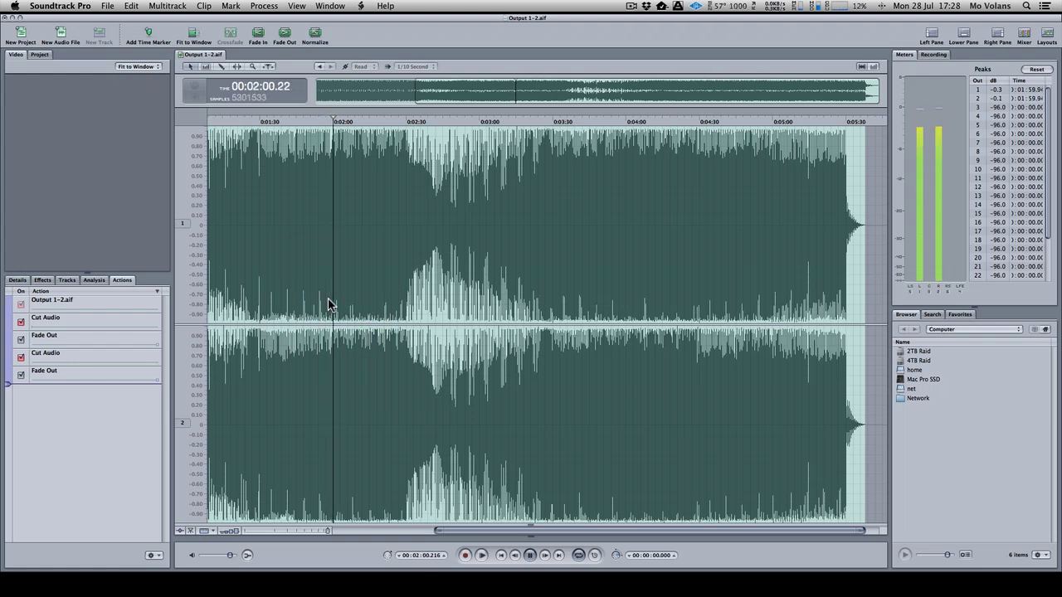
pyautogui.click(374, 312)
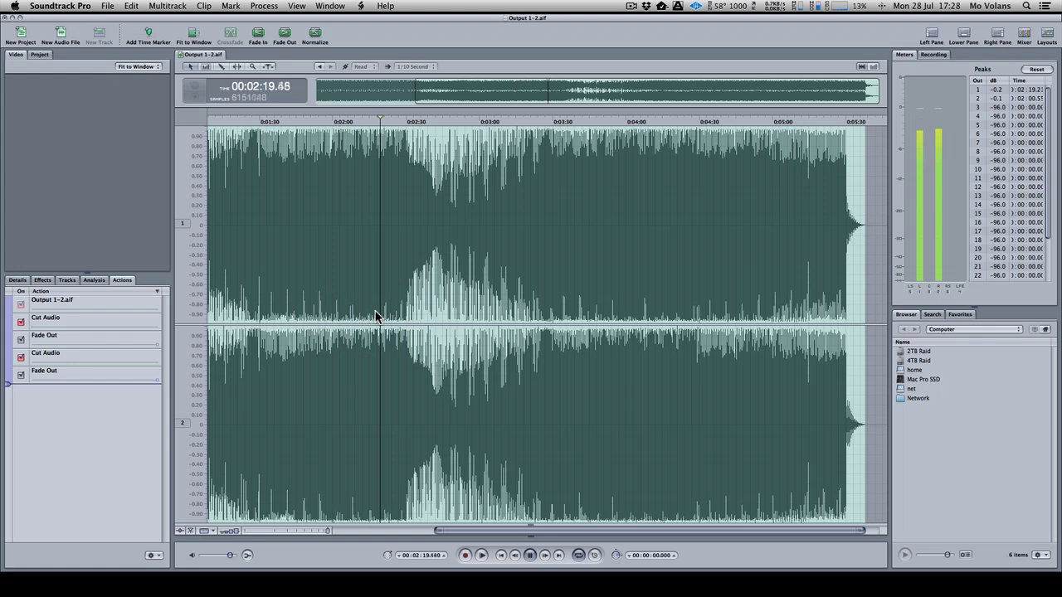
pyautogui.press('space')
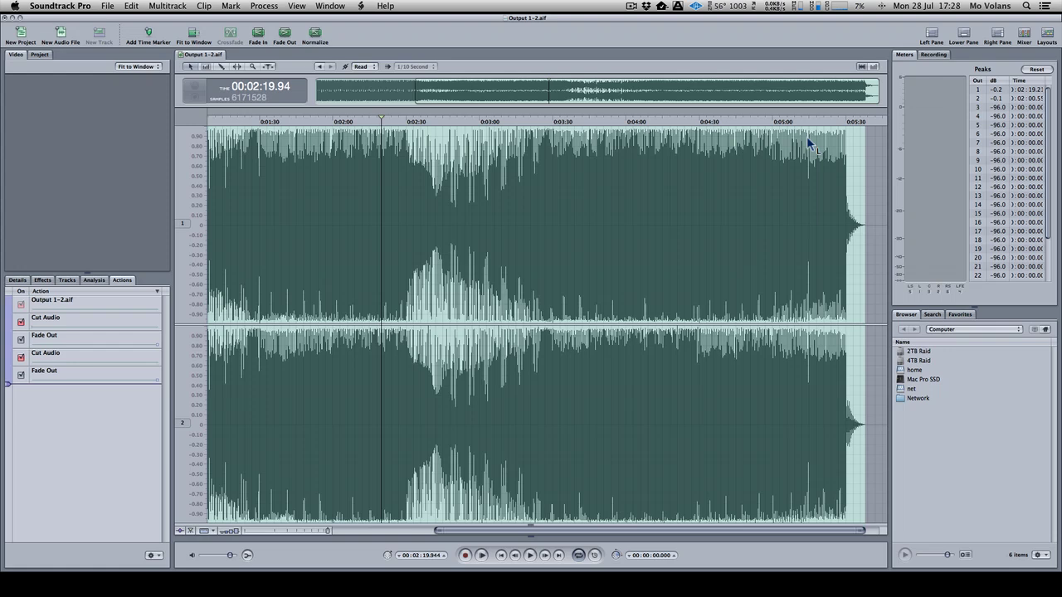
pyautogui.click(631, 317)
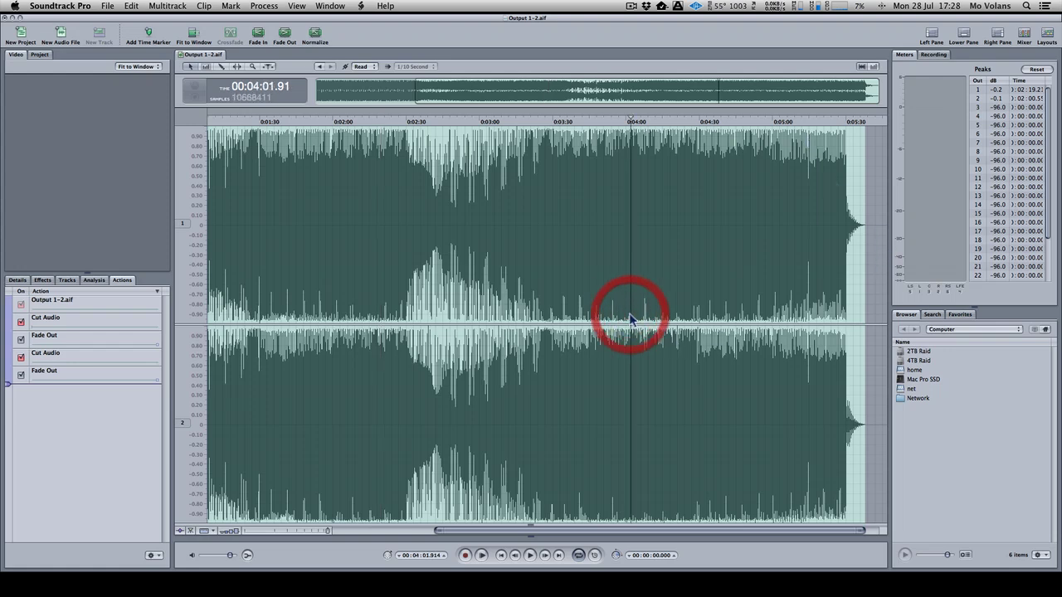
pyautogui.press('space')
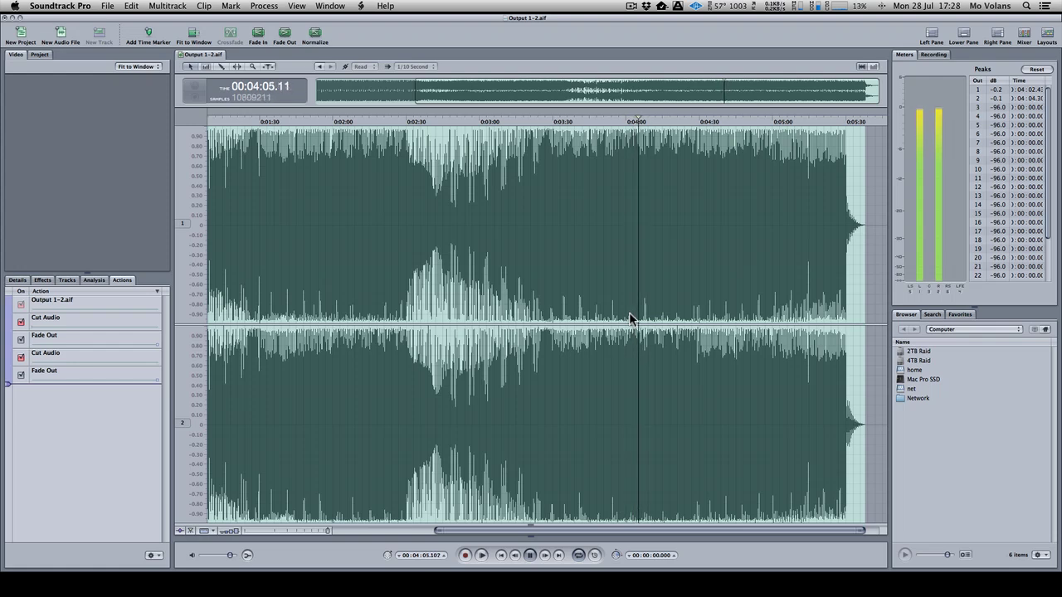
pyautogui.press('space')
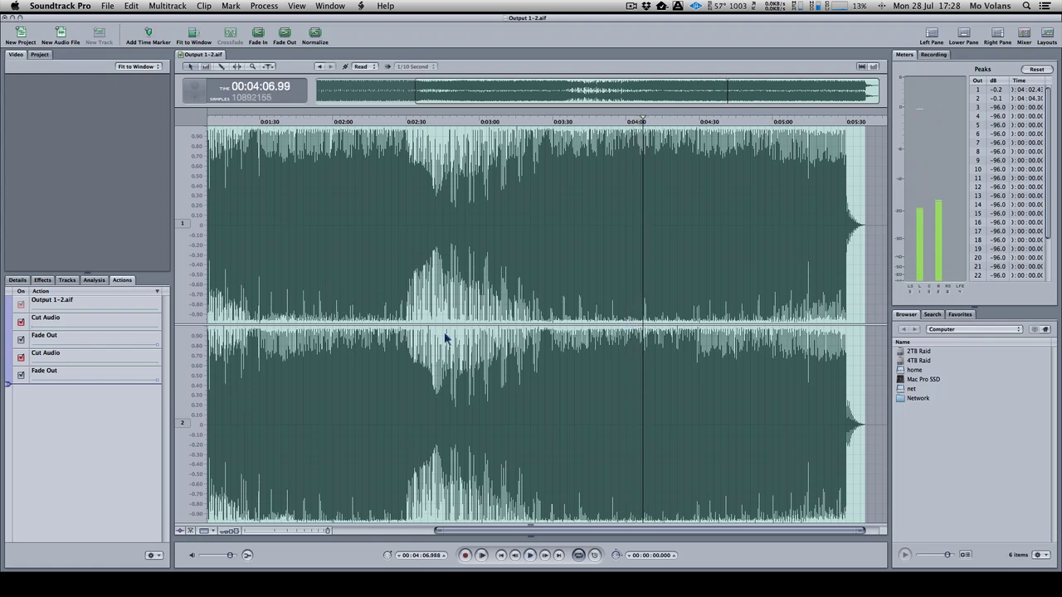
# - Flatten all actions into Output 1-2.aif, confirm AIFF as the save type, then quit Soundtrack Pro
pyautogui.click(153, 556)
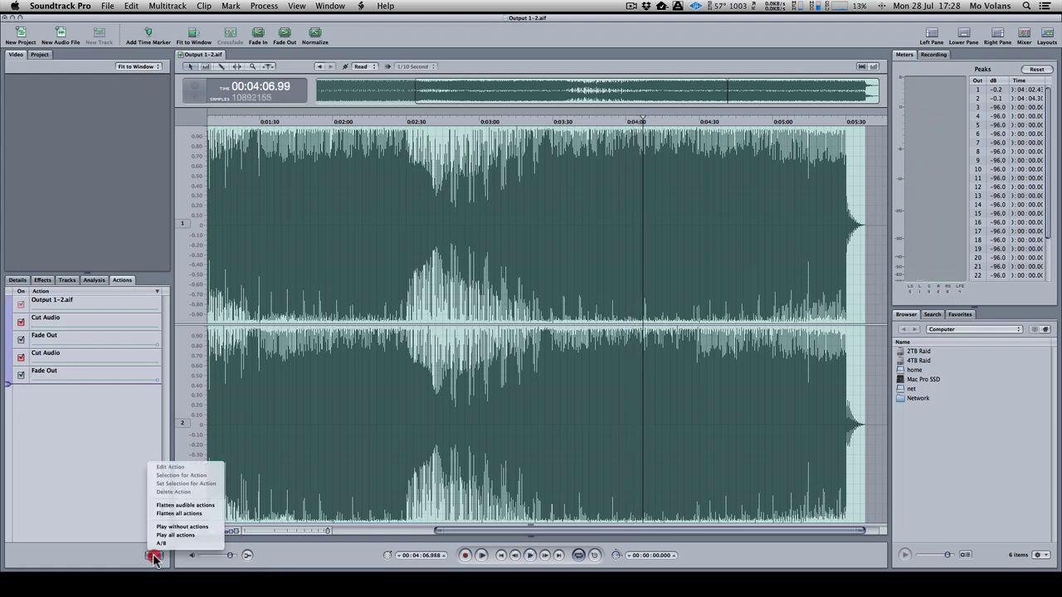
pyautogui.click(180, 514)
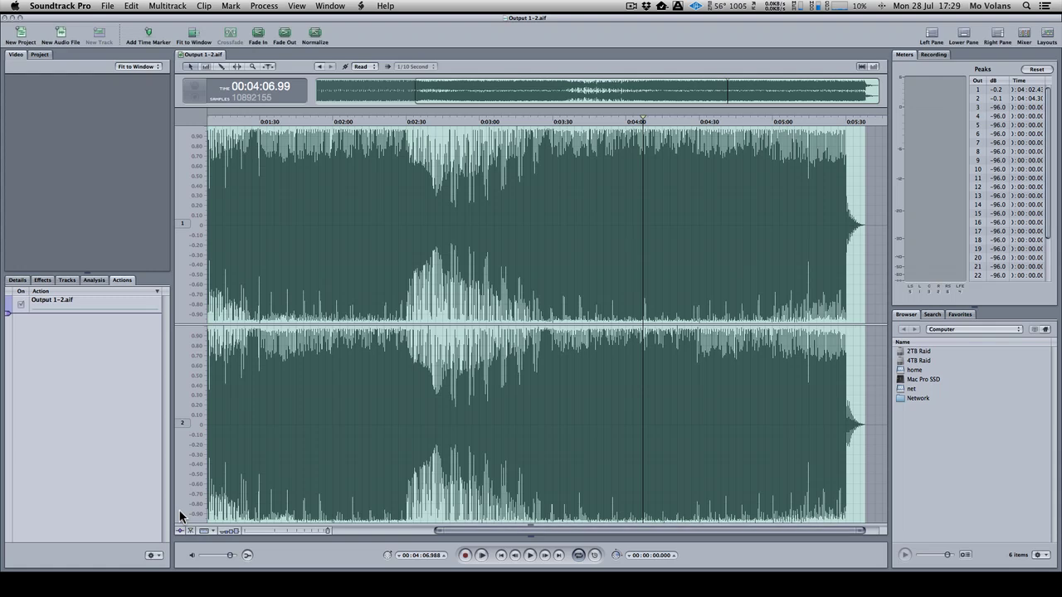
pyautogui.click(108, 6)
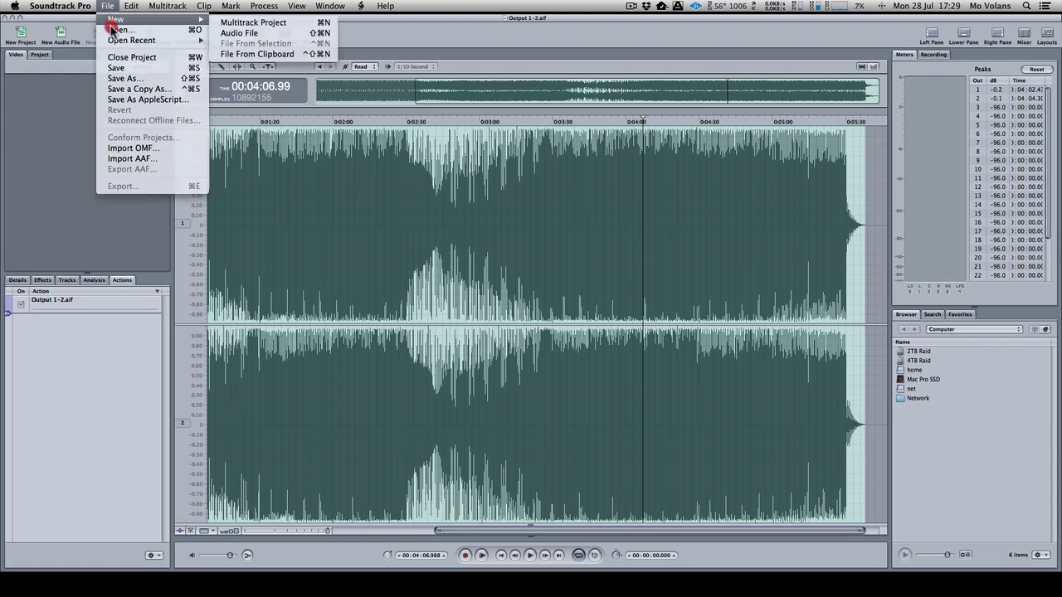
pyautogui.click(139, 79)
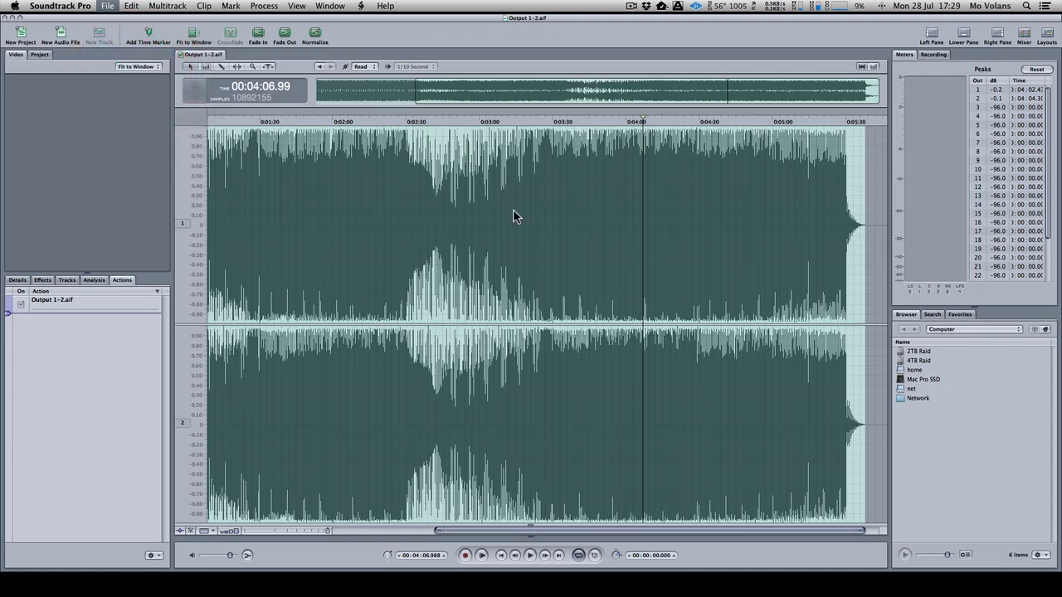
pyautogui.click(522, 222)
pyautogui.click(587, 228)
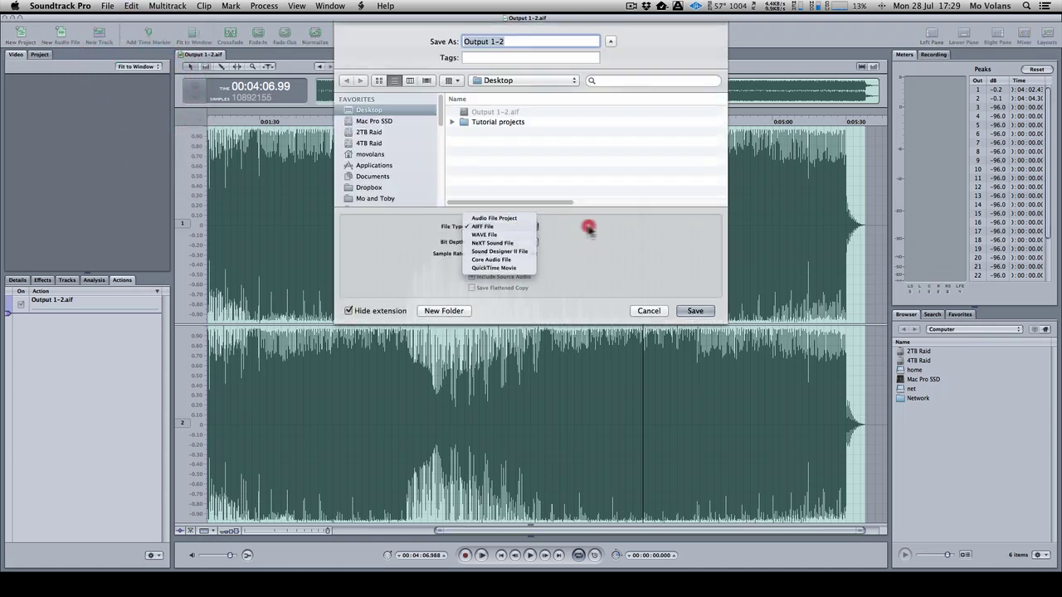
pyautogui.click(649, 312)
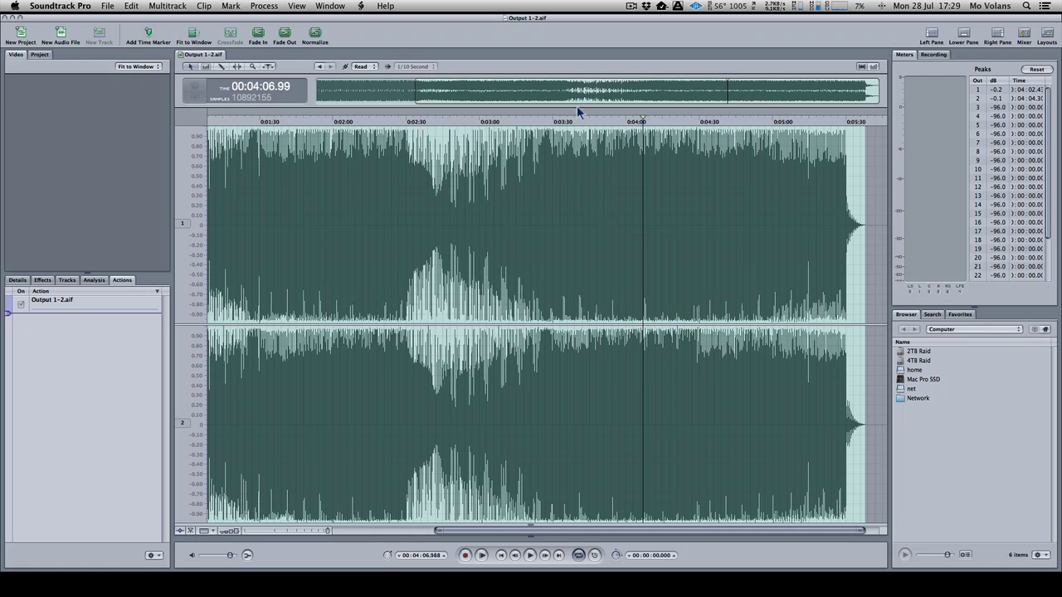
pyautogui.press('super+q')
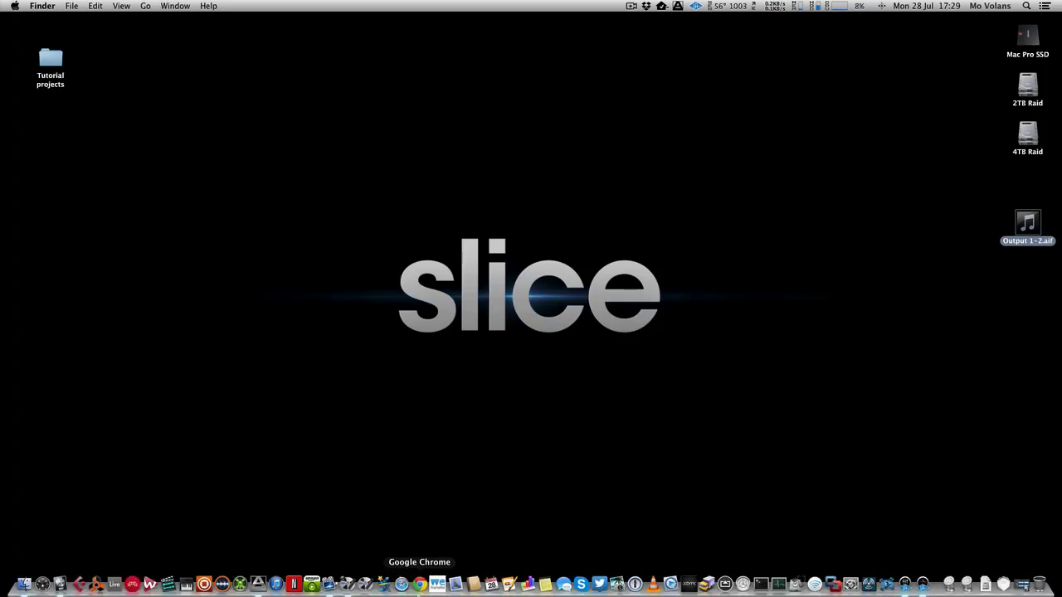
# - Launch SoundConverter, place Output 1-2.aif beside it, and keep mp3 as the output format
pyautogui.click(240, 585)
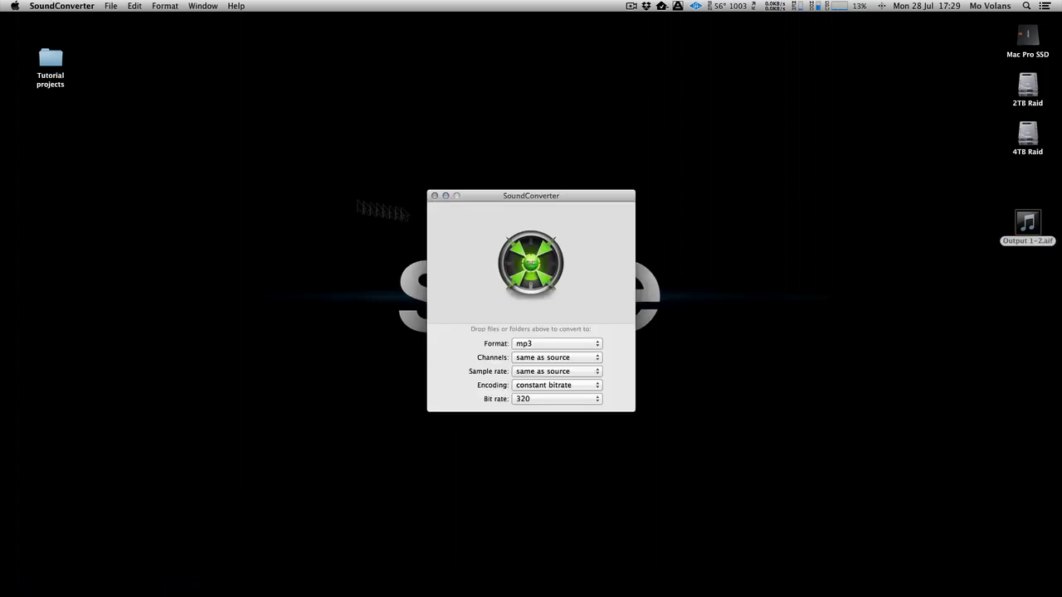
pyautogui.moveTo(515, 206); pyautogui.dragTo(506, 148)
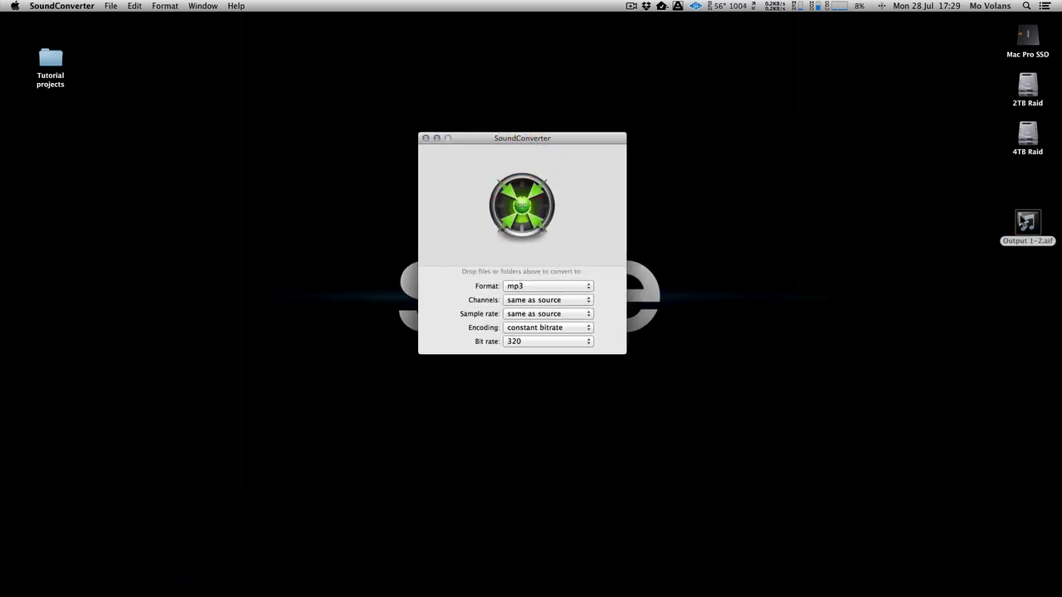
pyautogui.moveTo(1026, 220); pyautogui.dragTo(743, 195)
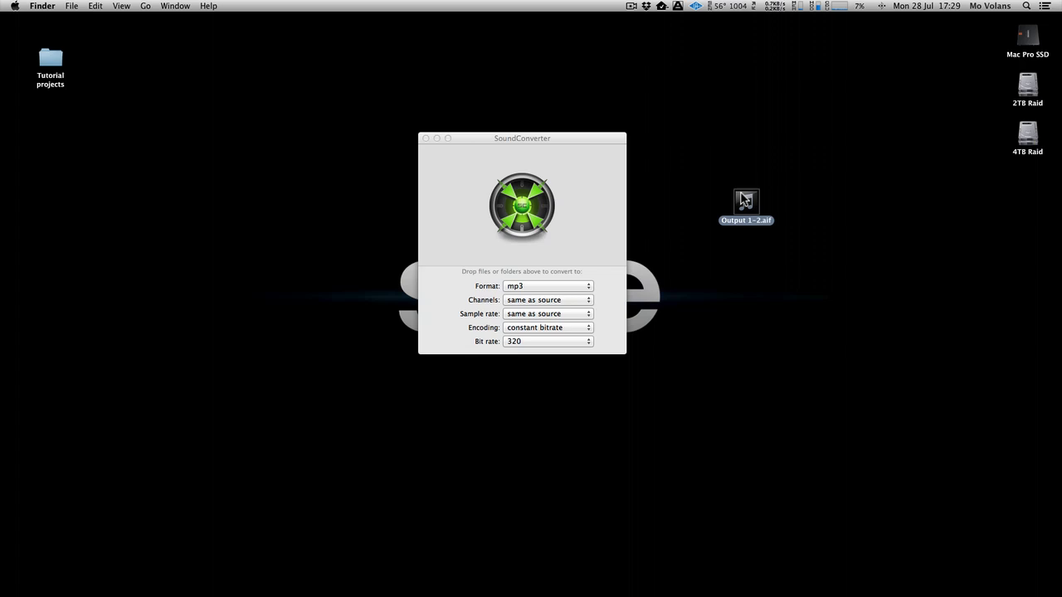
pyautogui.click(616, 304)
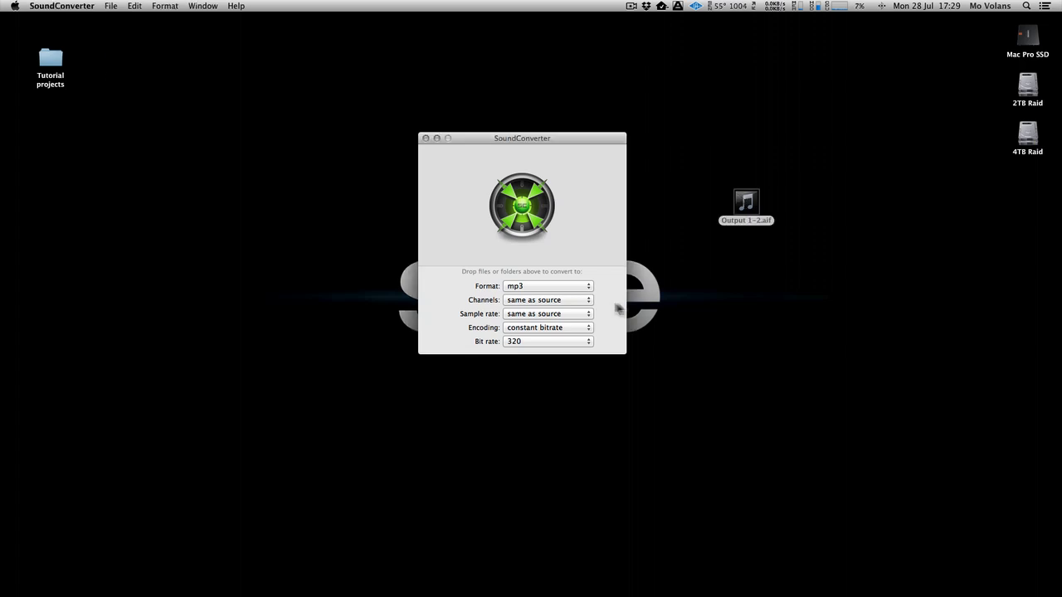
pyautogui.click(569, 287)
pyautogui.moveTo(541, 10)
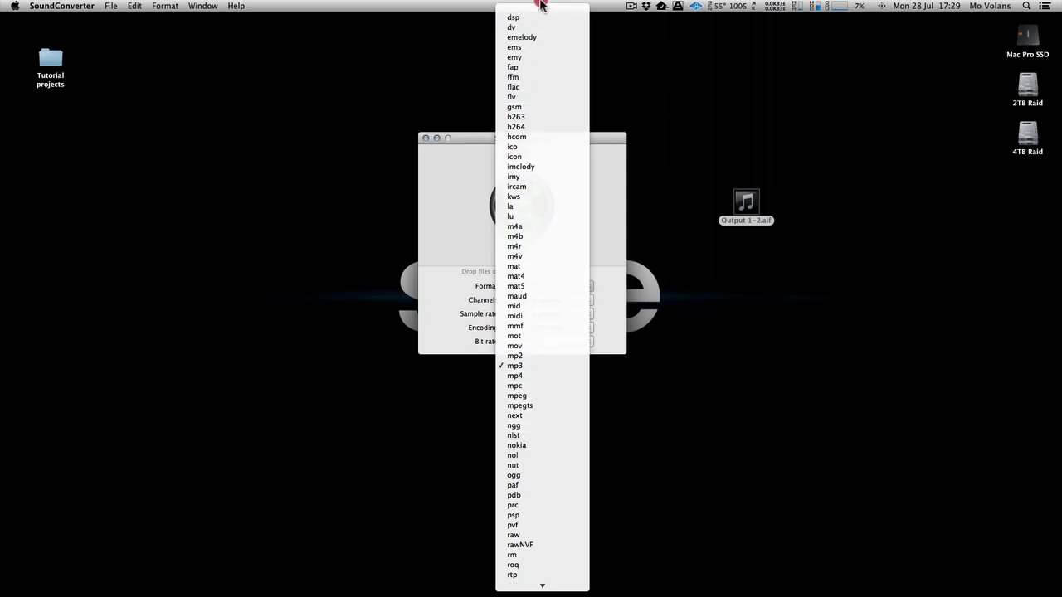
pyautogui.moveTo(531, 587)
pyautogui.scroll(-10, 547, 539)
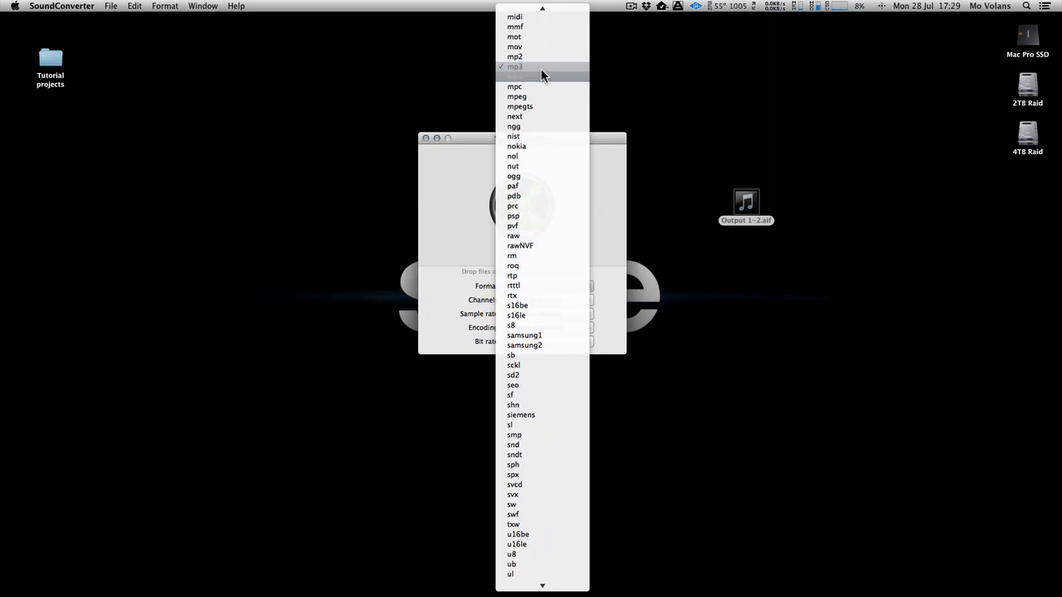
pyautogui.click(541, 66)
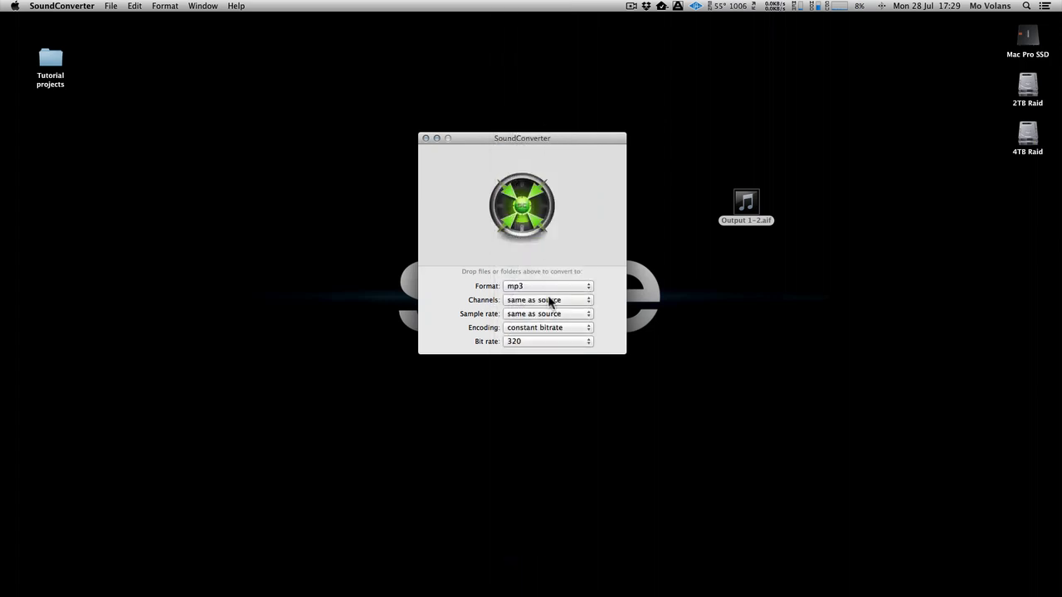
# - Keep channels and sample rate same as source, with constant bitrate encoding at 320
pyautogui.click(549, 300)
pyautogui.click(570, 214)
pyautogui.click(525, 315)
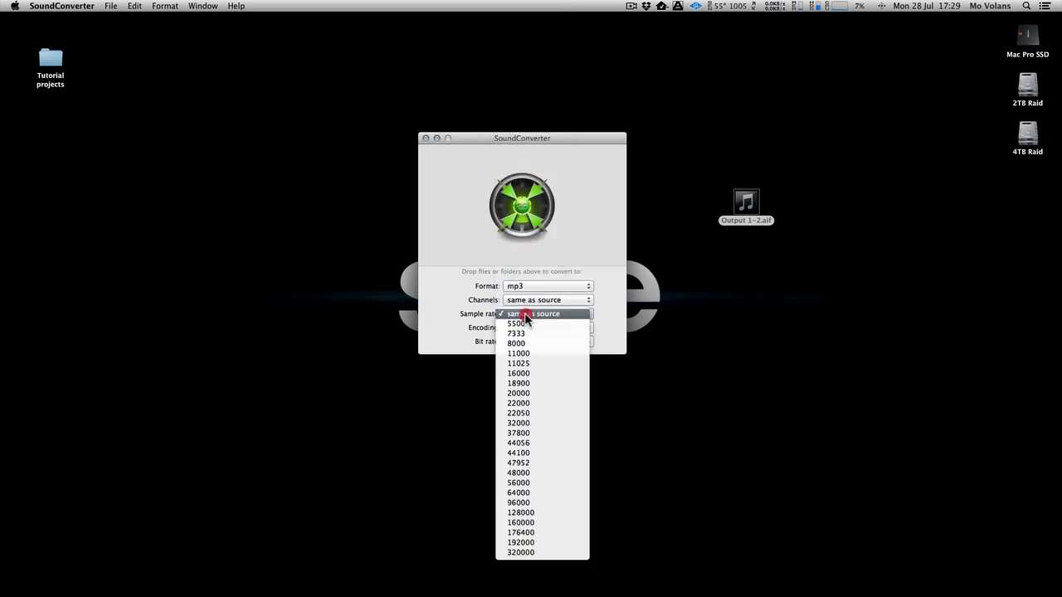
pyautogui.click(539, 236)
pyautogui.click(531, 328)
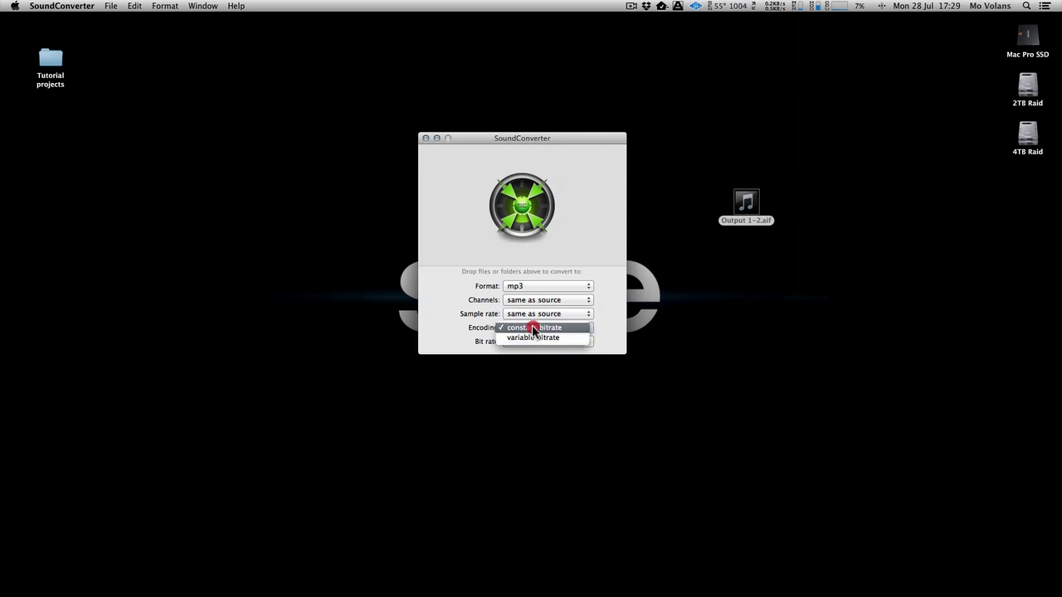
pyautogui.click(545, 254)
pyautogui.click(563, 329)
pyautogui.click(563, 329)
pyautogui.click(554, 341)
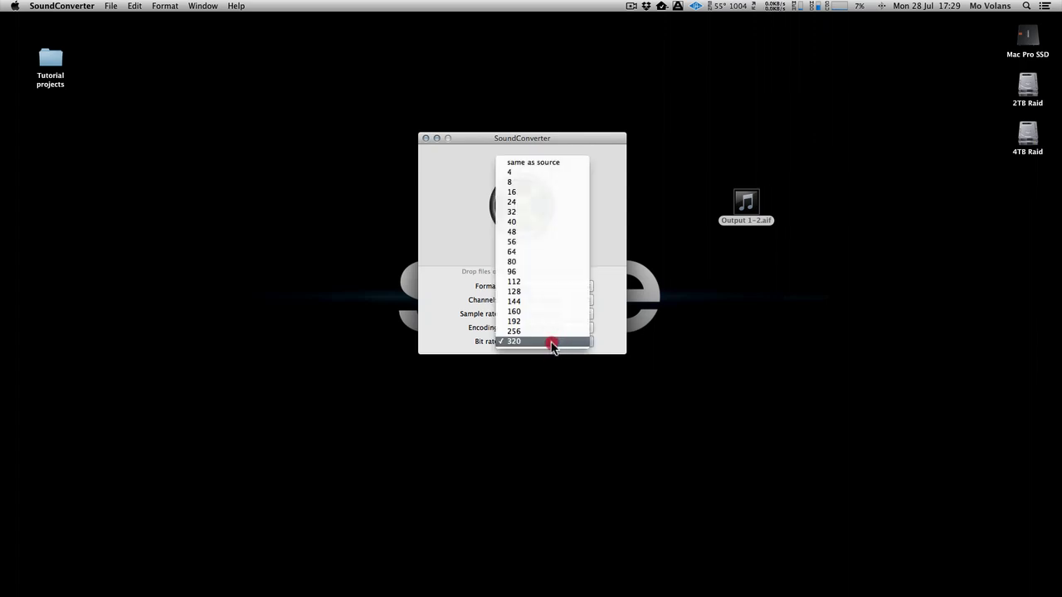
pyautogui.click(553, 342)
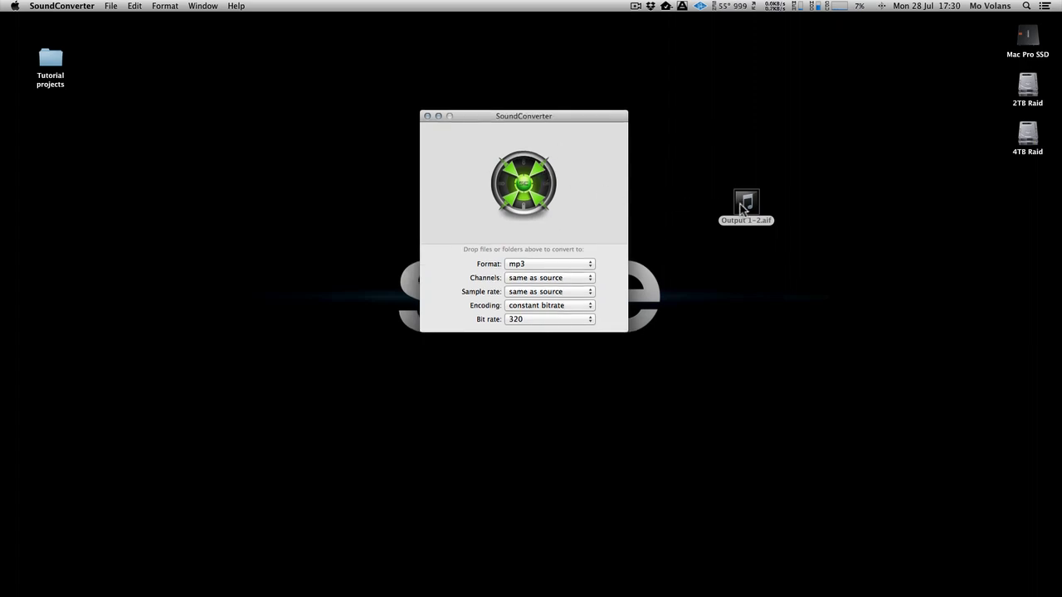
# - Convert Output 1-2.aif to Output 1-2.mp3 on the Desktop and preview it with Quick Look
pyautogui.moveTo(743, 208); pyautogui.dragTo(522, 183)
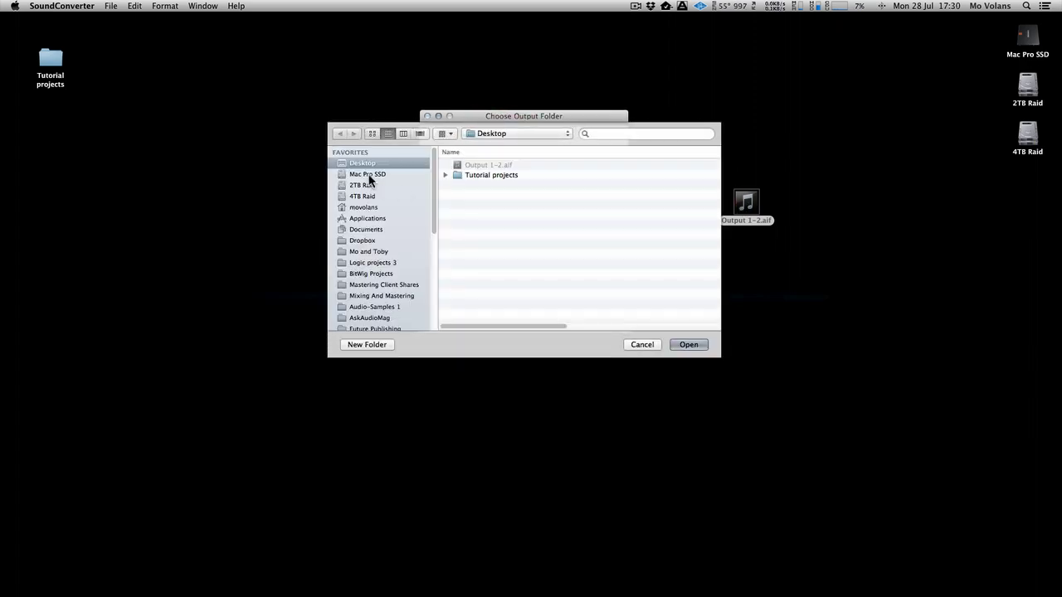
pyautogui.click(689, 344)
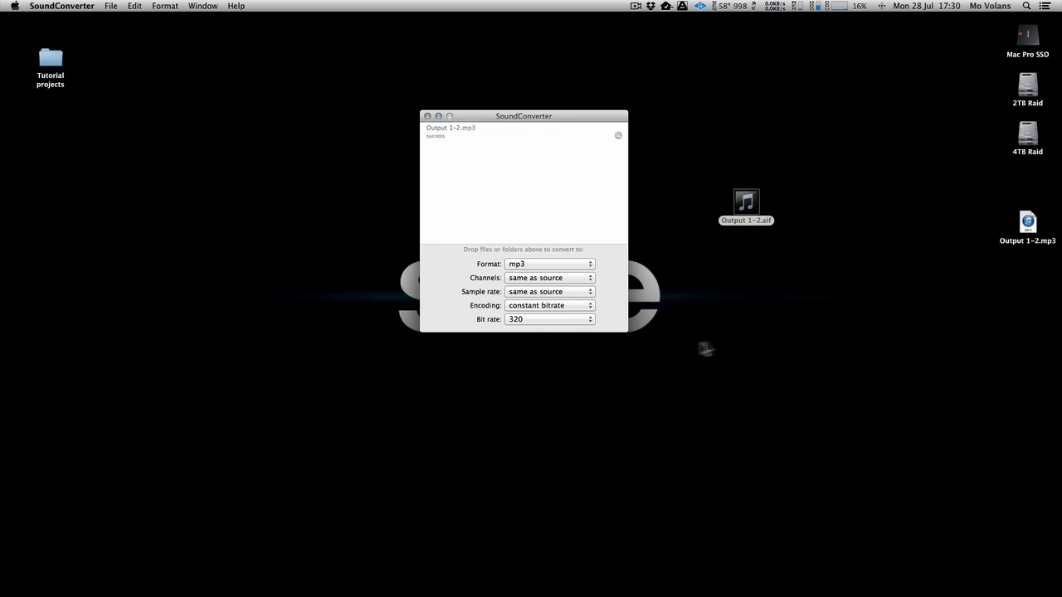
pyautogui.moveTo(1027, 223); pyautogui.dragTo(563, 391)
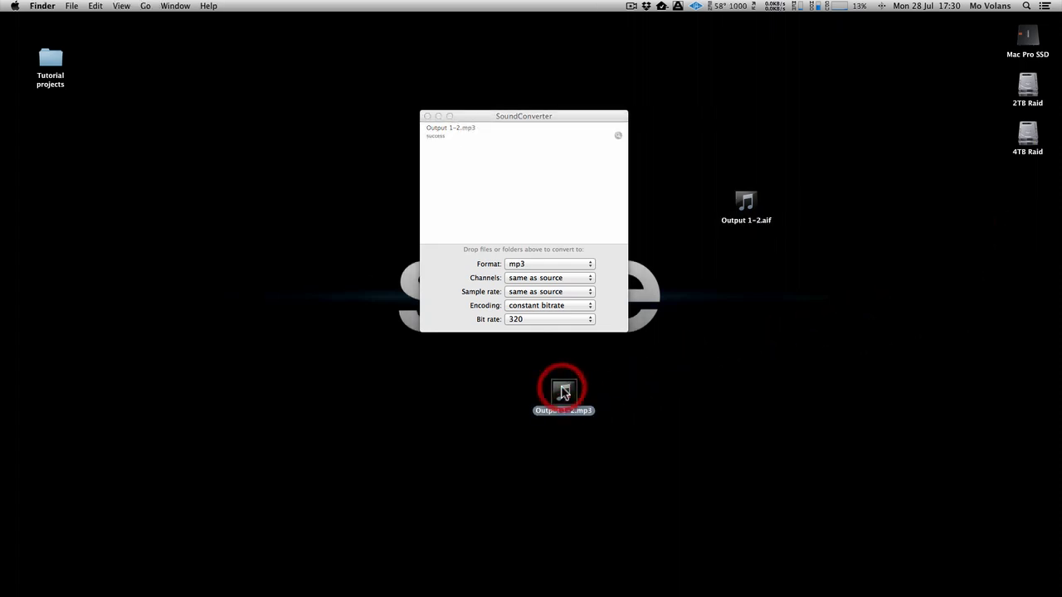
pyautogui.press('space')
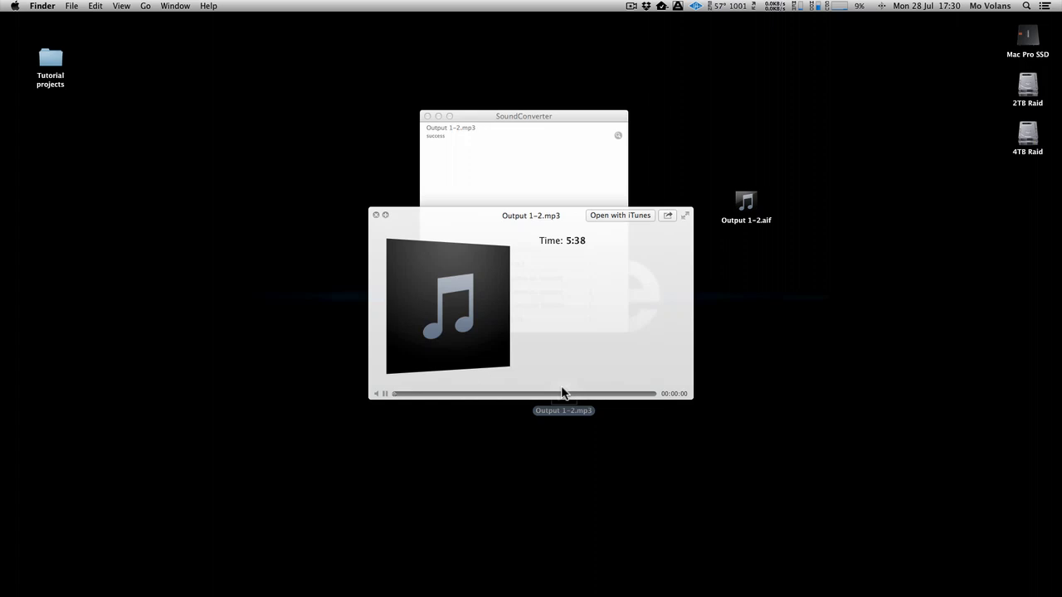
pyautogui.moveTo(439, 393); pyautogui.dragTo(488, 395)
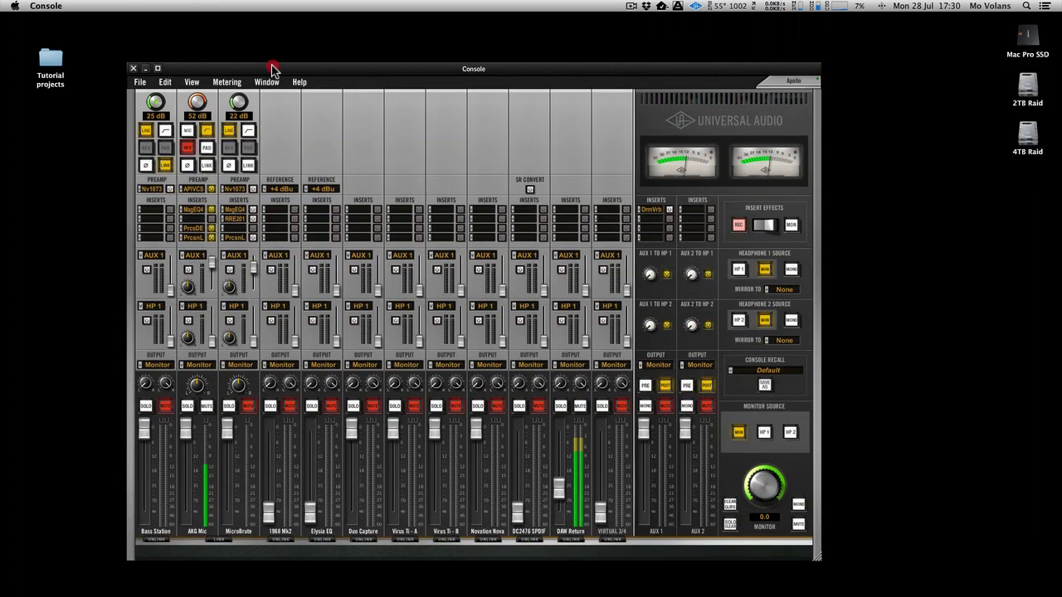
# - Nudge the DAW Return fader up slightly in the UA Console mixer
pyautogui.moveTo(273, 66); pyautogui.dragTo(261, 36)
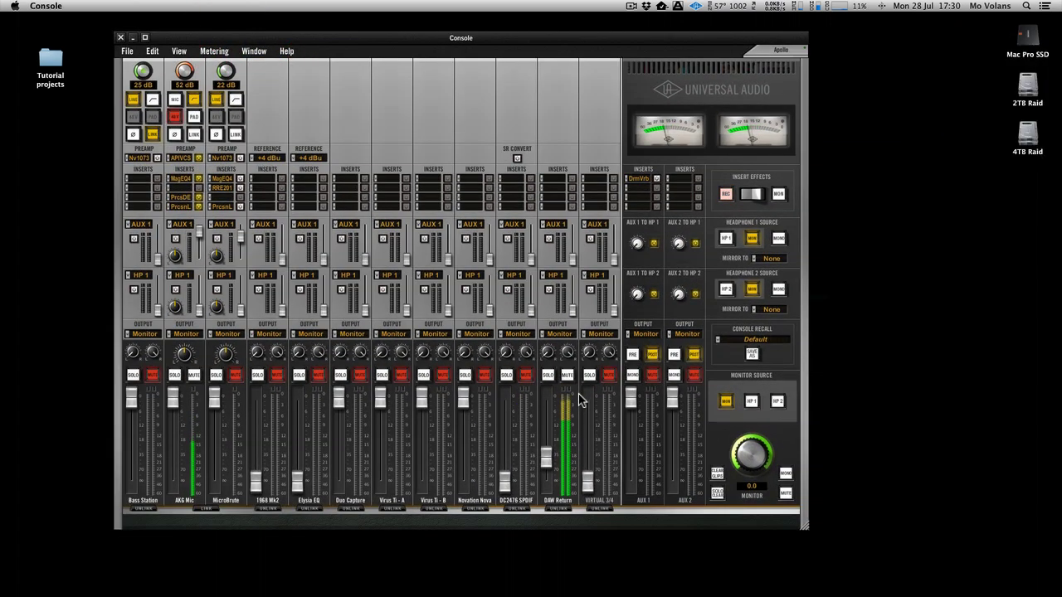
pyautogui.click(546, 457)
pyautogui.moveTo(547, 460); pyautogui.dragTo(546, 450)
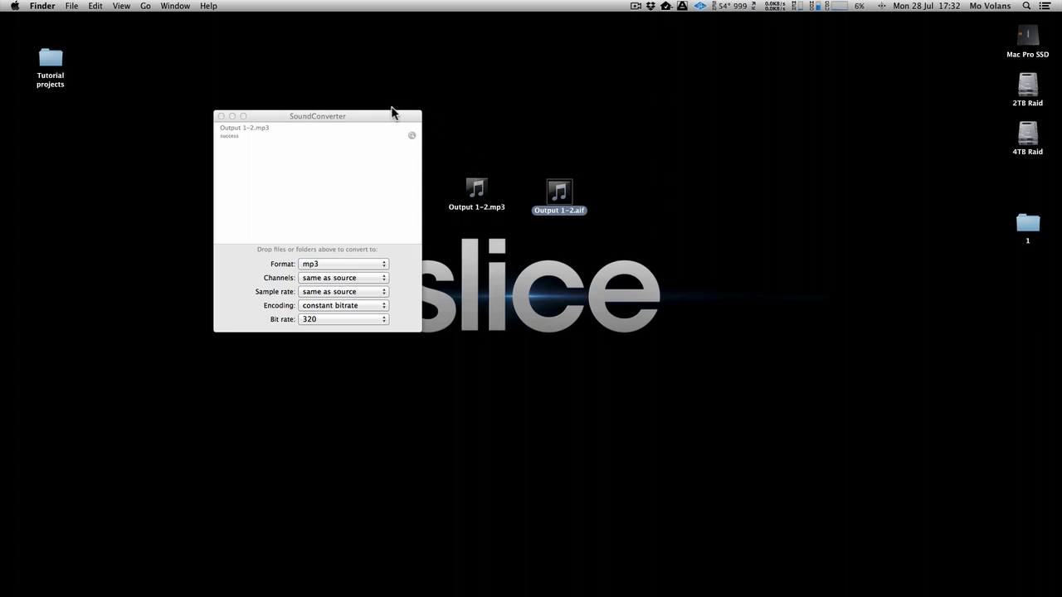
# - Launch Codec Toolbox Manager and load the desktop audio files into it
pyautogui.moveTo(387, 116); pyautogui.dragTo(381, 114)
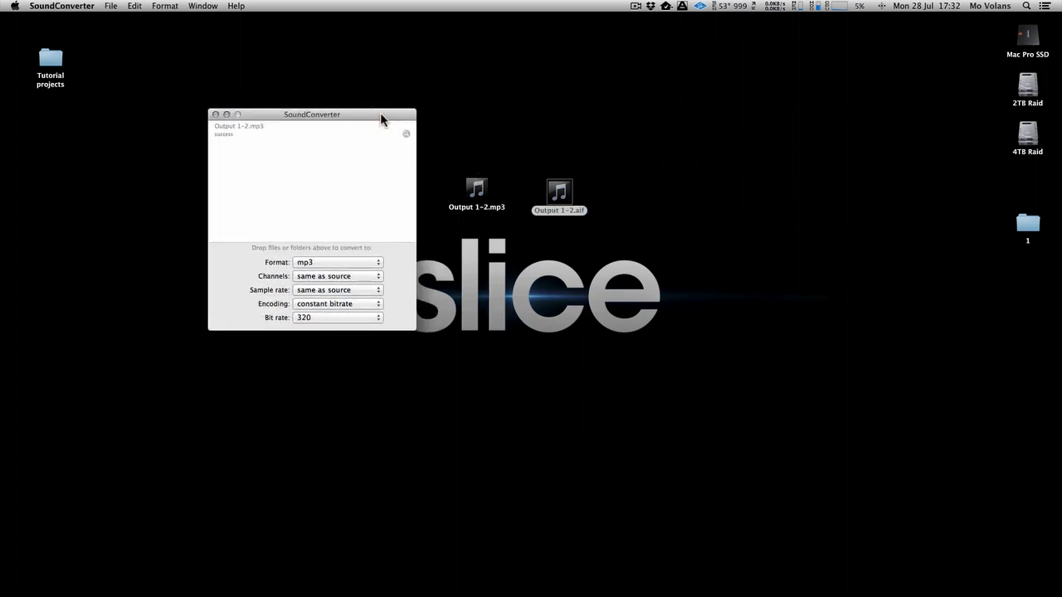
pyautogui.moveTo(390, 586)
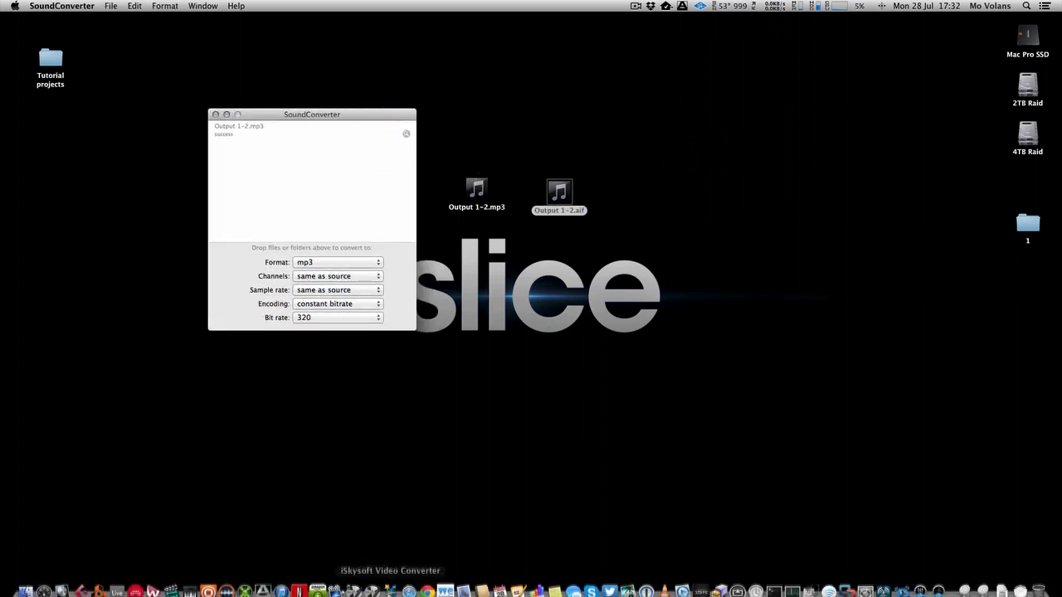
pyautogui.click(226, 584)
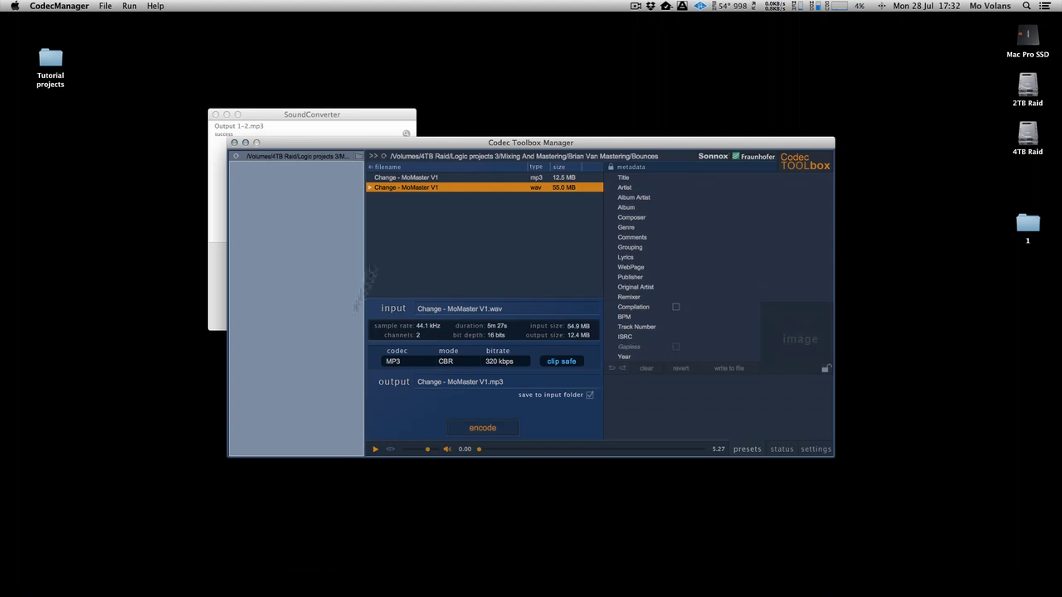
pyautogui.moveTo(405, 143); pyautogui.dragTo(489, 246)
pyautogui.moveTo(500, 208); pyautogui.dragTo(547, 351)
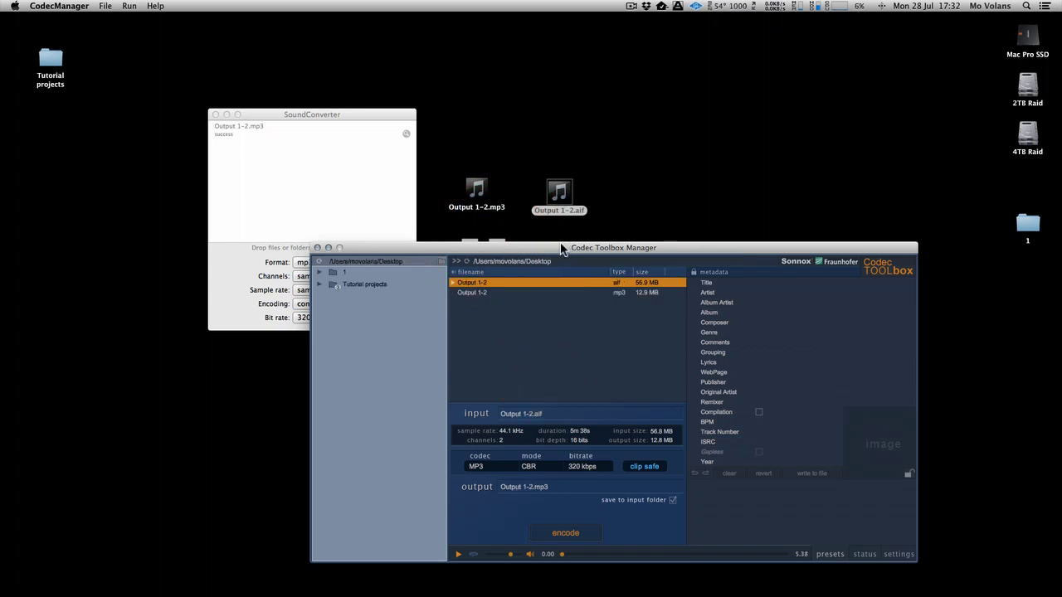
pyautogui.moveTo(562, 249); pyautogui.dragTo(491, 146)
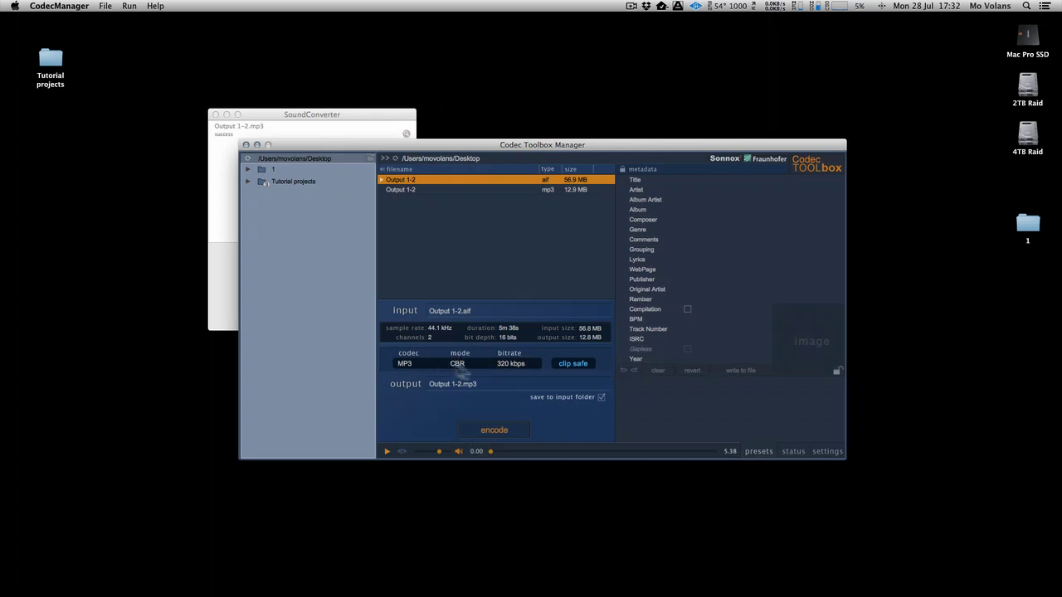
# - Encode Output 1-2.aif as a clip-safe 320 kbps MP3, replacing the existing Output 1-2.mp3
pyautogui.click(574, 367)
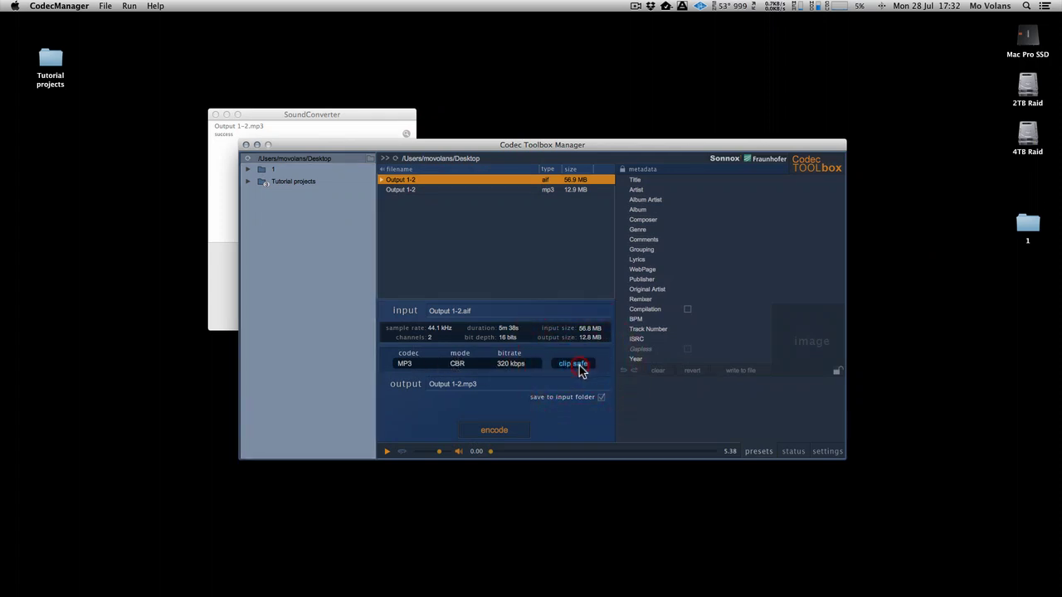
pyautogui.click(514, 432)
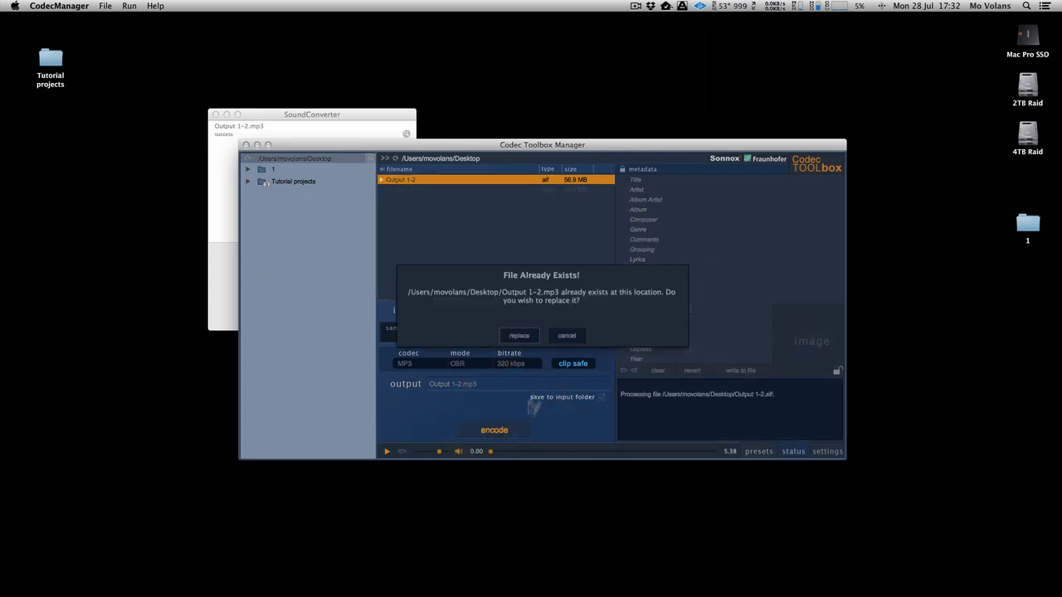
pyautogui.click(521, 336)
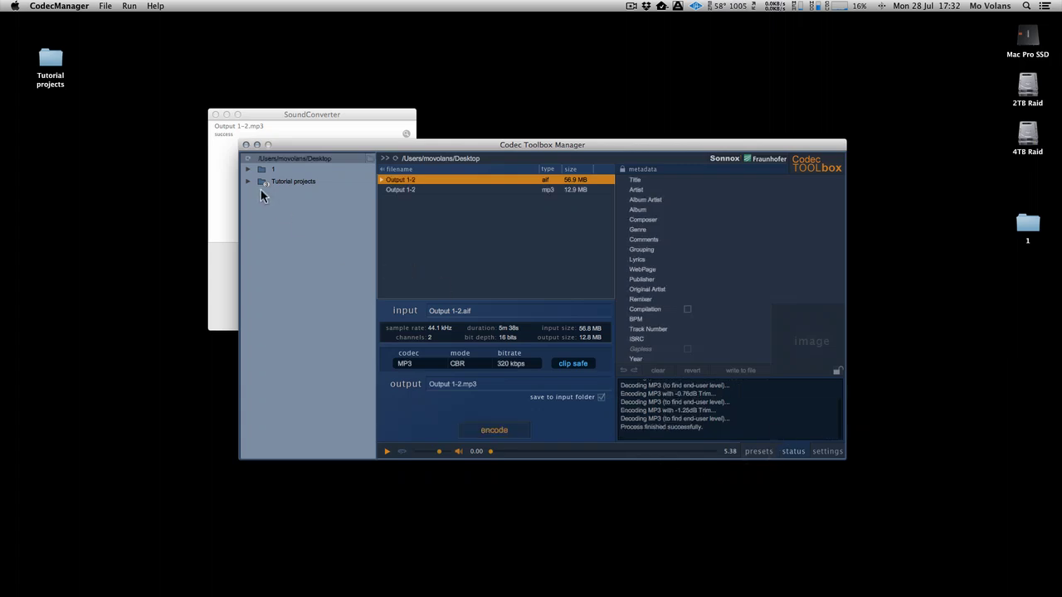
pyautogui.click(246, 144)
pyautogui.click(477, 188)
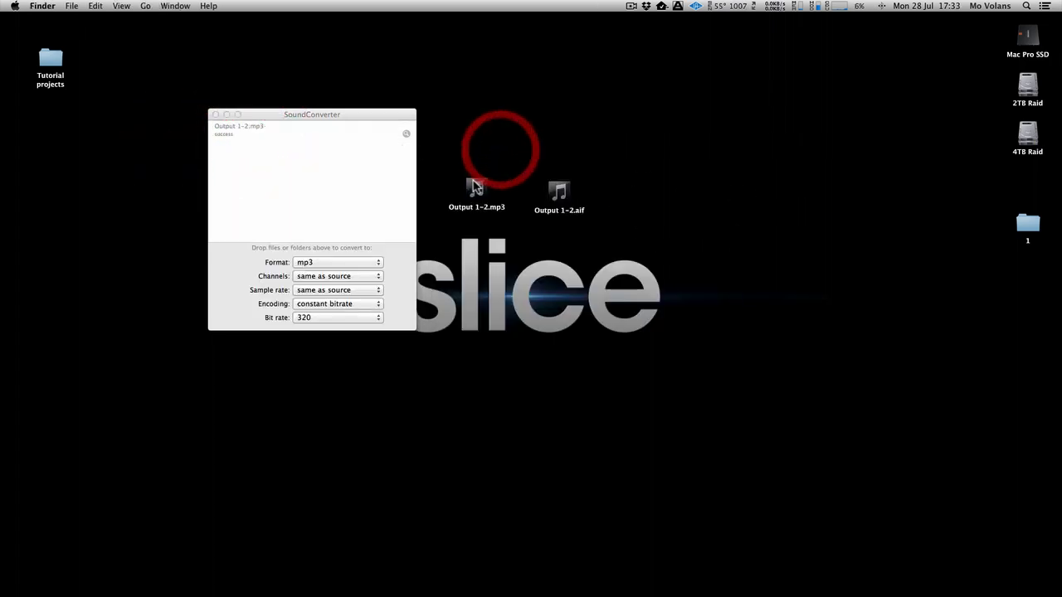
pyautogui.press('space')
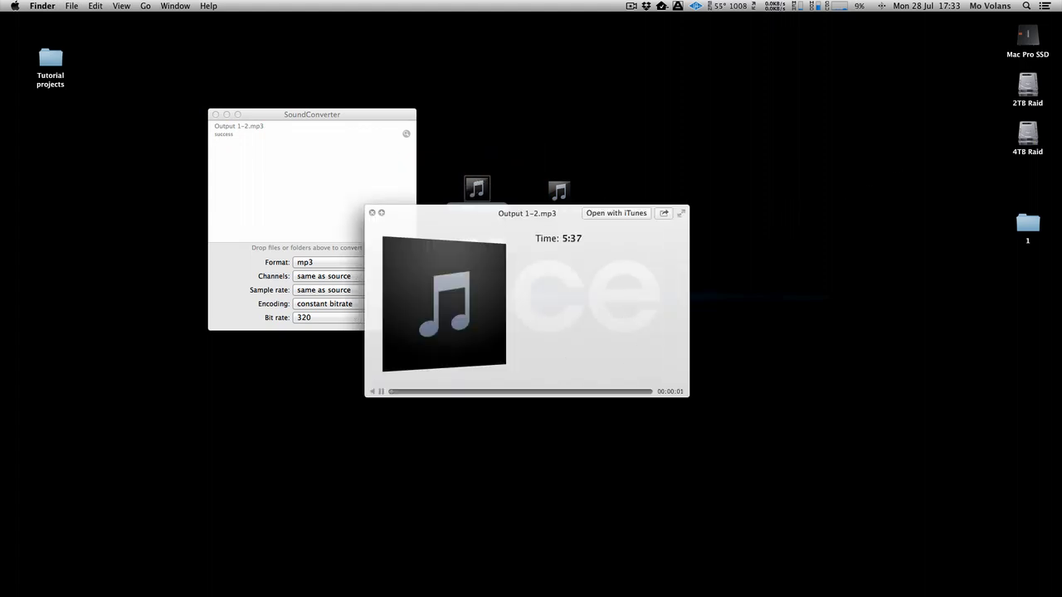
pyautogui.press('super+Tab')
pyautogui.moveTo(497, 123); pyautogui.dragTo(604, 43)
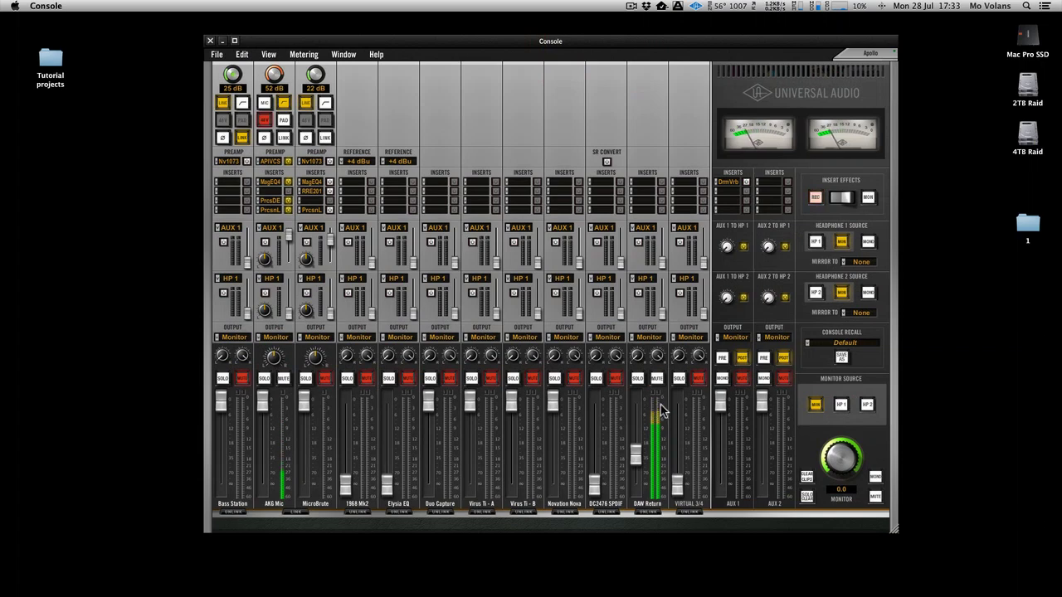
pyautogui.moveTo(581, 44); pyautogui.dragTo(1061, 75)
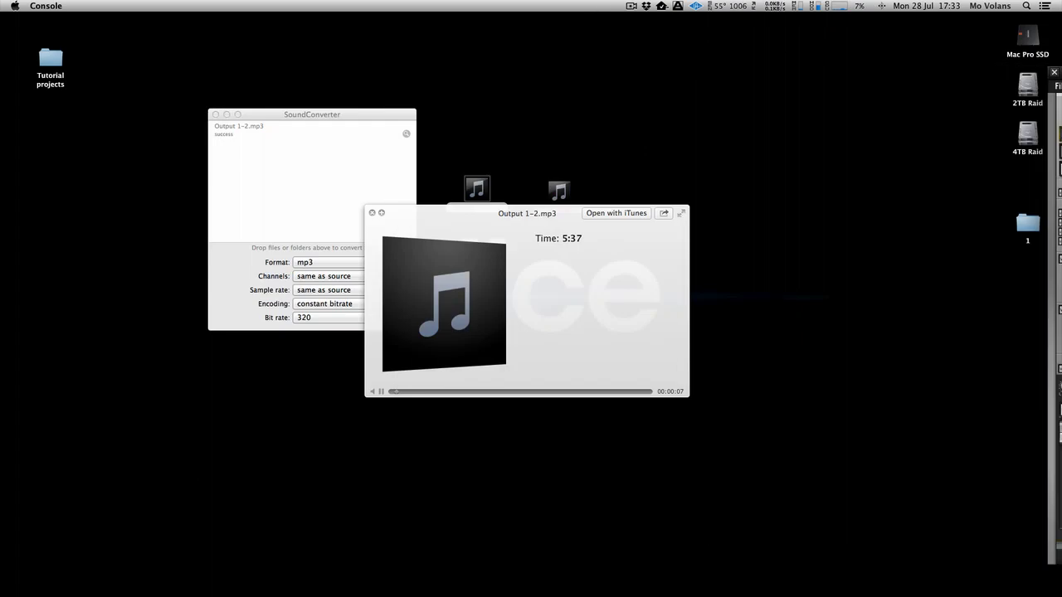
pyautogui.click(1054, 72)
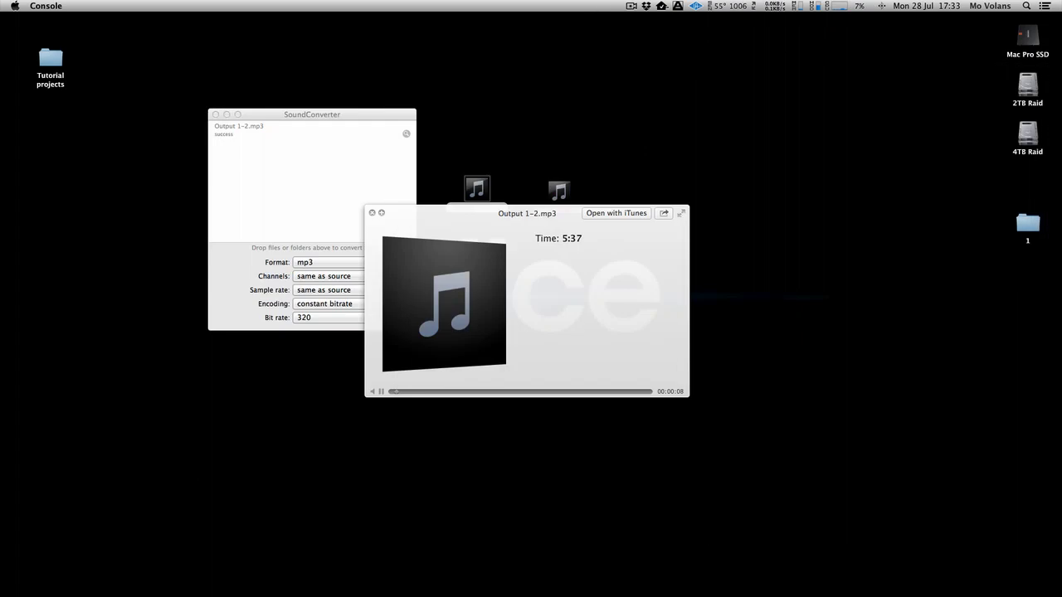
pyautogui.click(373, 212)
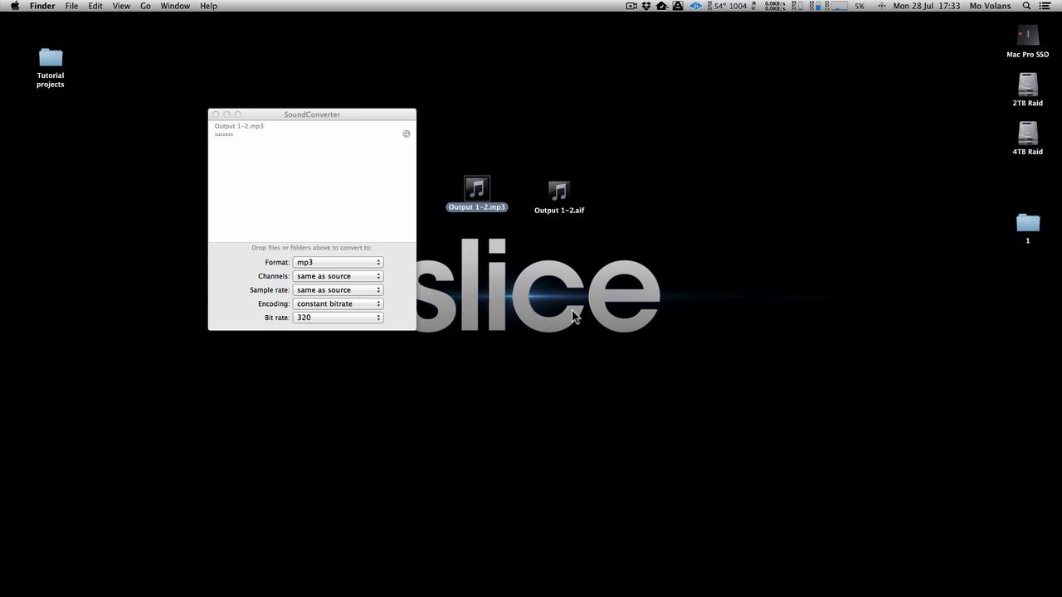
# - Shift the converter window aside and relaunch Sonnox Codec Toolbox Manager from the Dock
pyautogui.moveTo(356, 117); pyautogui.dragTo(346, 109)
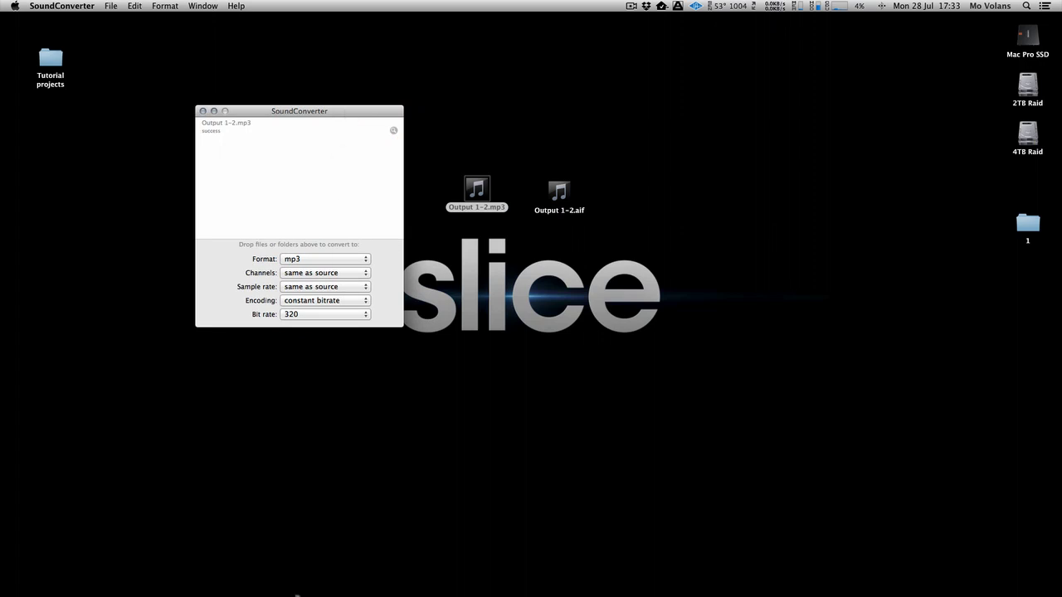
pyautogui.moveTo(297, 594)
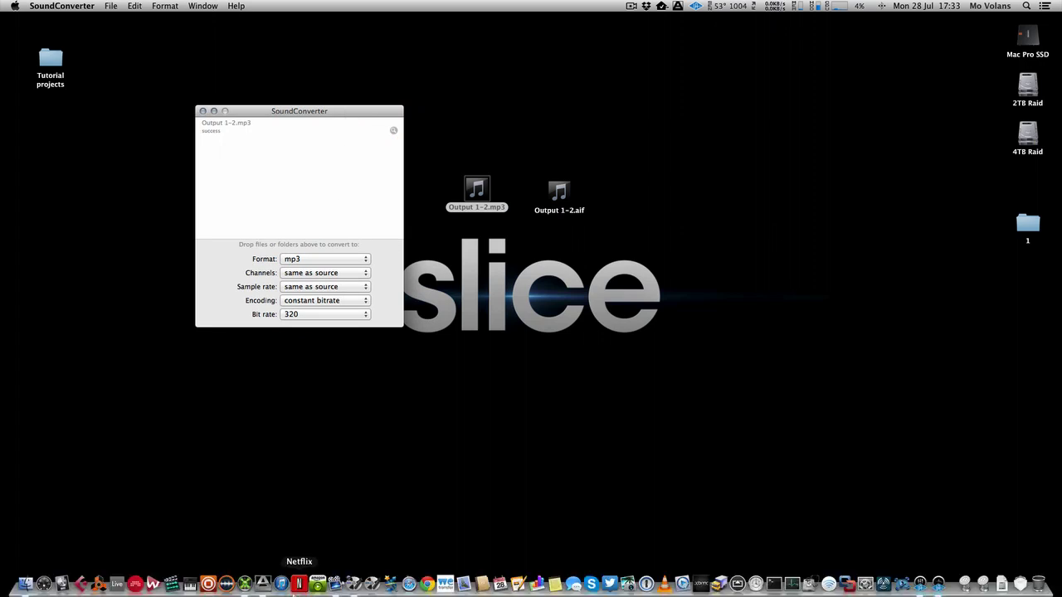
pyautogui.click(227, 586)
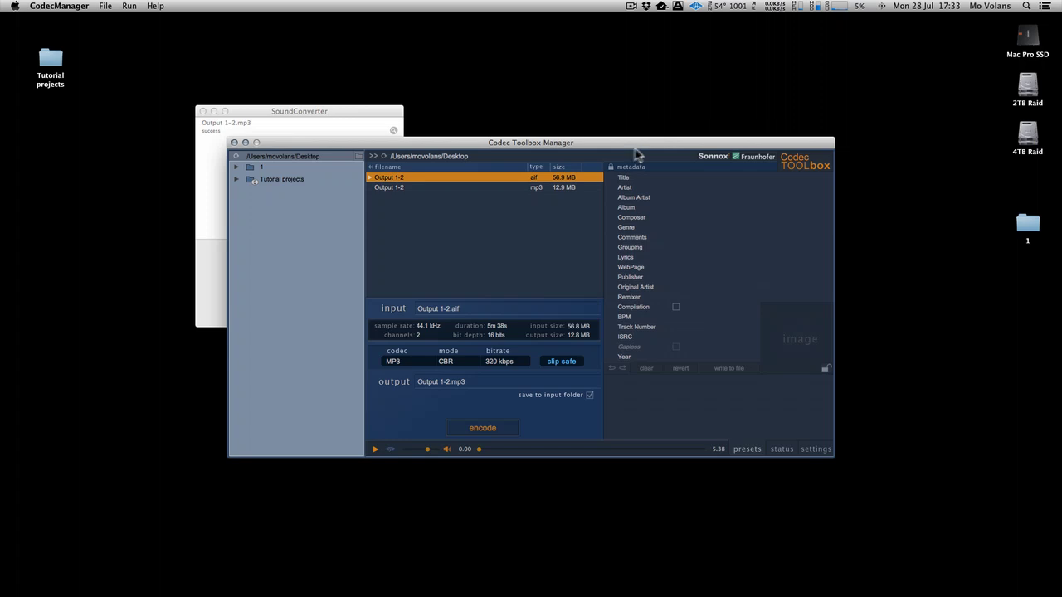
# - Review the codec, mode and bitrate list, keeping MP3 CBR at 320 kbps
pyautogui.click(413, 365)
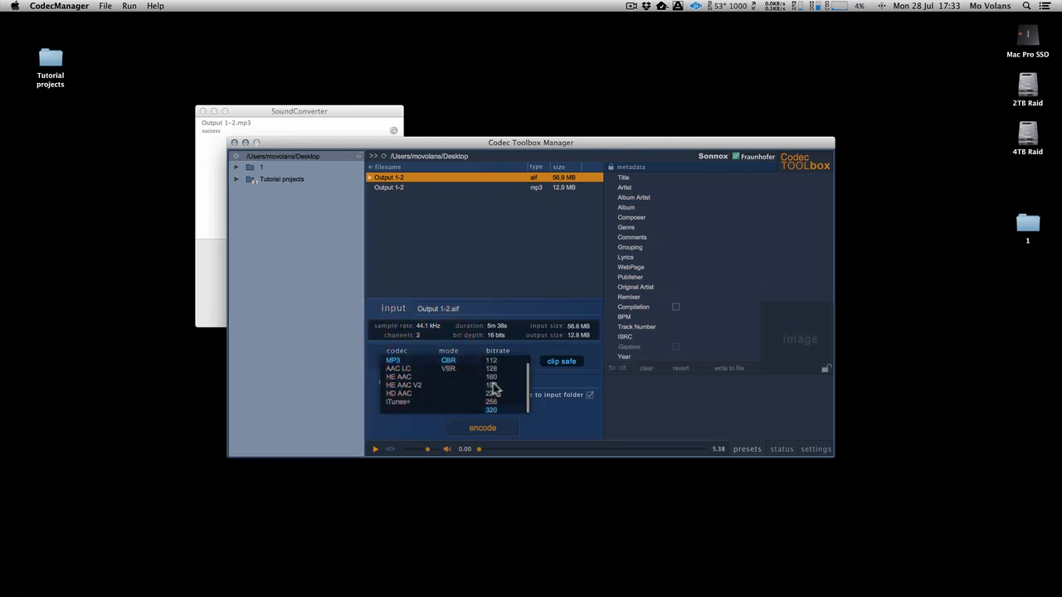
pyautogui.click(404, 409)
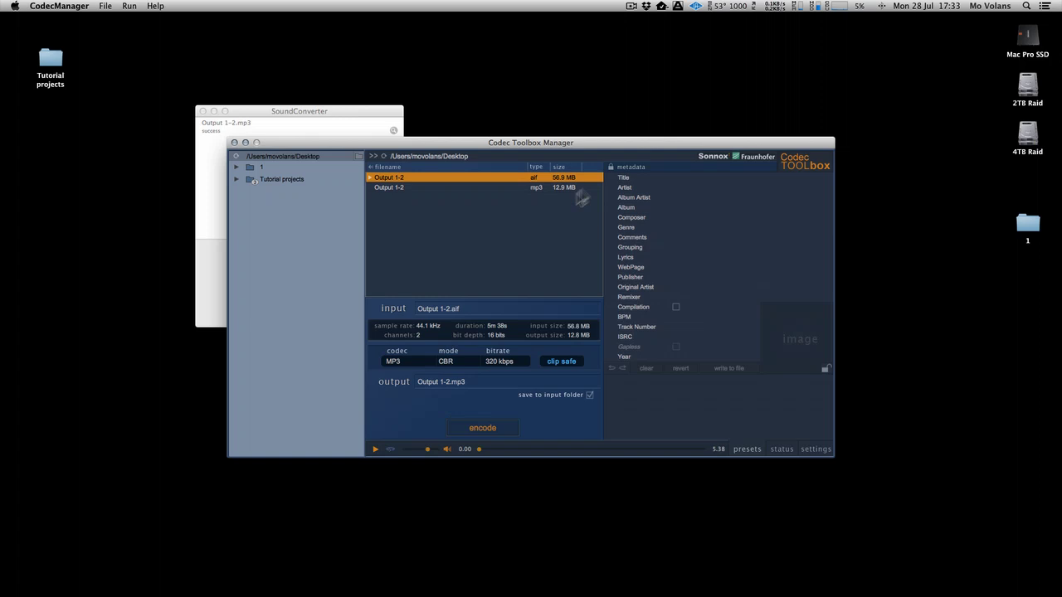
pyautogui.moveTo(607, 148); pyautogui.dragTo(605, 146)
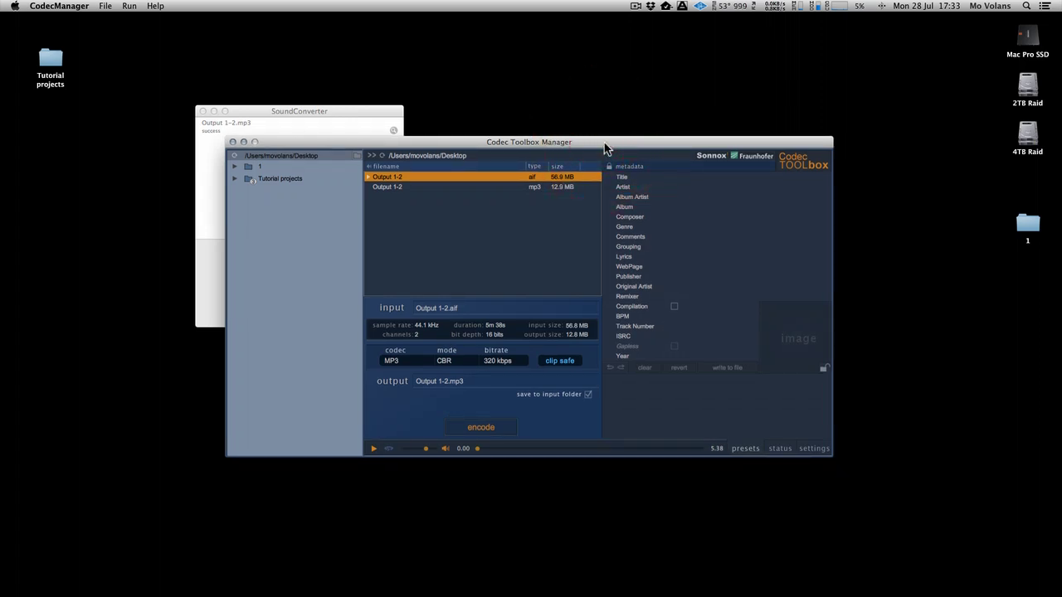